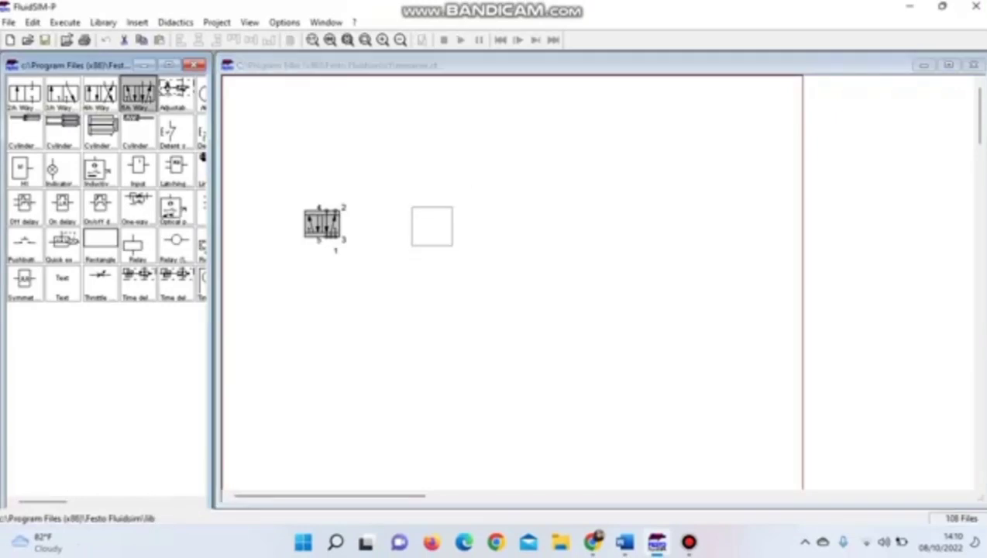
# Step: Place an adjustable double-acting cylinder above each of the two 5/n way valves and a distance rule above each cylinder
pyautogui.moveTo(43, 501); pyautogui.dragTo(102, 502)
pyautogui.moveTo(122, 130); pyautogui.dragTo(303, 132)
pyautogui.moveTo(123, 130); pyautogui.dragTo(416, 132)
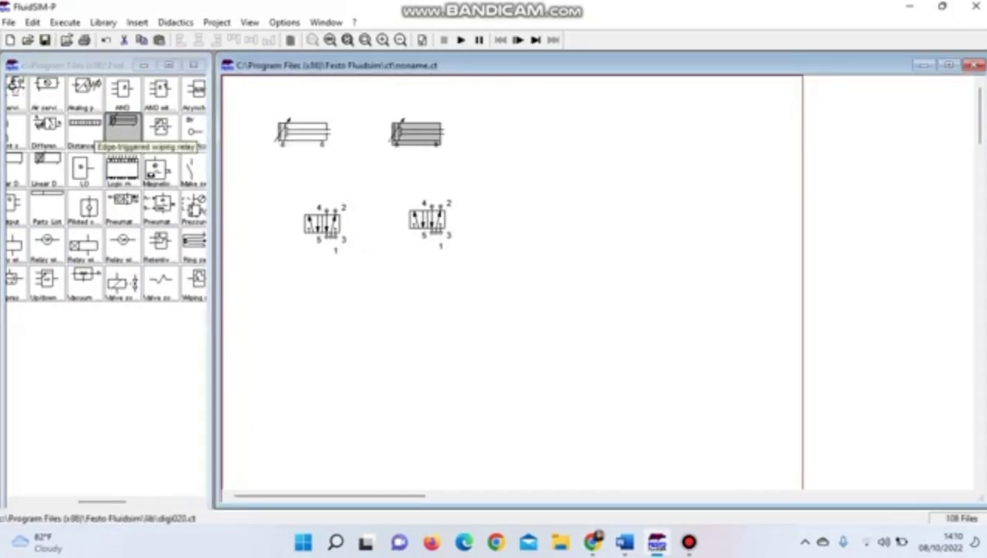
pyautogui.moveTo(85, 130); pyautogui.dragTo(302, 106)
pyautogui.moveTo(85, 130); pyautogui.dragTo(416, 106)
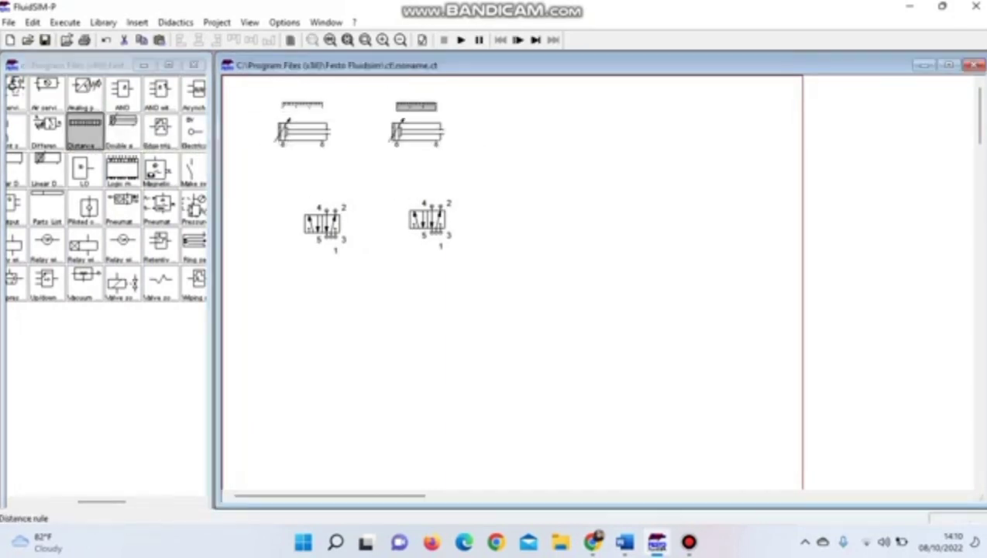
# Step: Place a compressed air supply and an air service unit below the first valve
pyautogui.moveTo(101, 501); pyautogui.dragTo(170, 501)
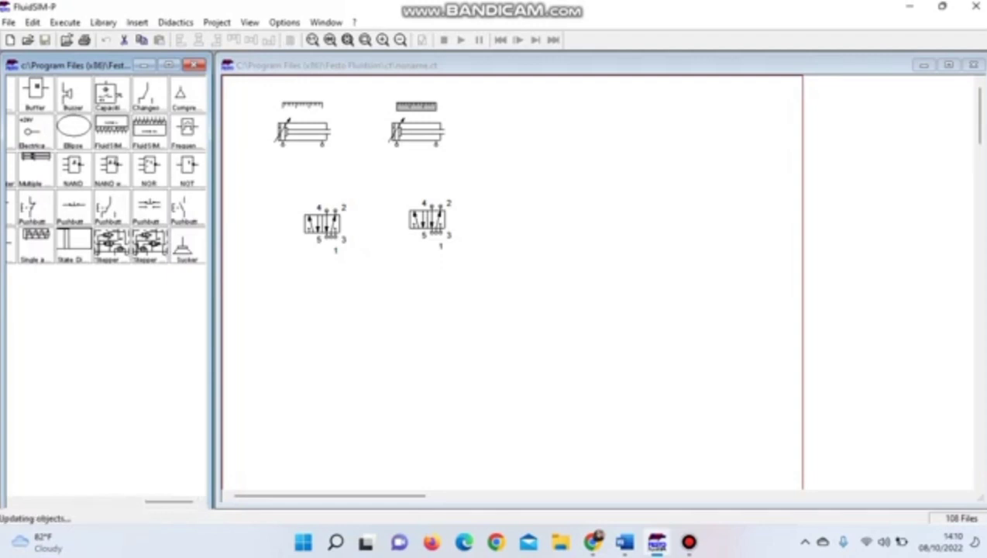
pyautogui.moveTo(184, 93); pyautogui.dragTo(287, 299)
pyautogui.moveTo(169, 501); pyautogui.dragTo(91, 501)
pyautogui.moveTo(286, 299); pyautogui.dragTo(287, 297)
# Step: Connect the first cylinder's two ports to ports 4 and 2 of its valve, and centre the valve beneath the cylinder
pyautogui.moveTo(282, 144); pyautogui.dragTo(327, 210)
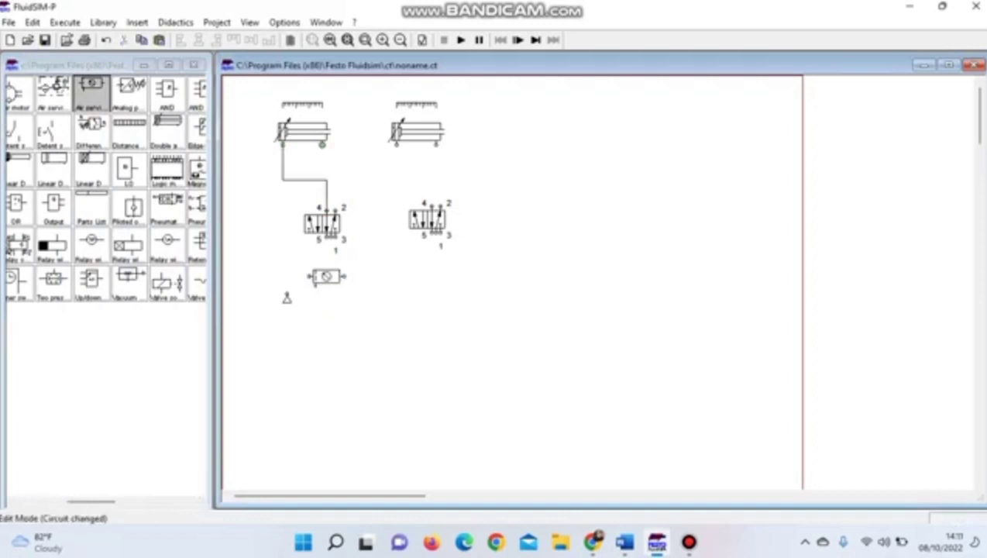
pyautogui.moveTo(322, 144); pyautogui.dragTo(334, 210)
pyautogui.moveTo(322, 224); pyautogui.dragTo(296, 219)
# Step: Connect the second cylinder to its valve's ports 4 and 2, and shift the whole cylinder group closer to the first
pyautogui.moveTo(396, 144); pyautogui.dragTo(437, 144)
pyautogui.moveTo(428, 221); pyautogui.dragTo(406, 217)
pyautogui.moveTo(375, 85); pyautogui.dragTo(451, 250)
pyautogui.moveTo(409, 217); pyautogui.dragTo(396, 221)
pyautogui.click(360, 250)
# Step: Arrange the compressed air supply and service unit below the valves, and connect the air line to port 1 of both valves
pyautogui.moveTo(286, 299); pyautogui.dragTo(269, 327)
pyautogui.moveTo(326, 276); pyautogui.dragTo(291, 285)
pyautogui.moveTo(269, 327)
pyautogui.mouseDown()
pyautogui.moveTo(256, 334)
pyautogui.moveTo(273, 286)
pyautogui.mouseUp()
pyautogui.moveTo(404, 233); pyautogui.dragTo(308, 285)
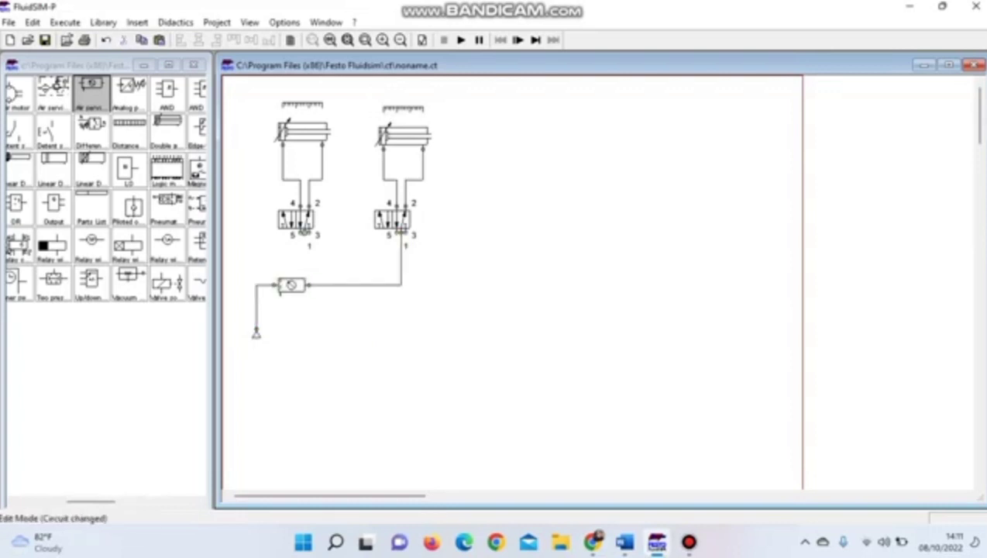
pyautogui.moveTo(305, 232); pyautogui.dragTo(352, 285)
# Step: Shift the first cylinder, its distance rule and its valve slightly right and down, closer to the second group
pyautogui.moveTo(246, 100); pyautogui.dragTo(369, 256)
pyautogui.moveTo(299, 134); pyautogui.dragTo(307, 138)
pyautogui.click(348, 194)
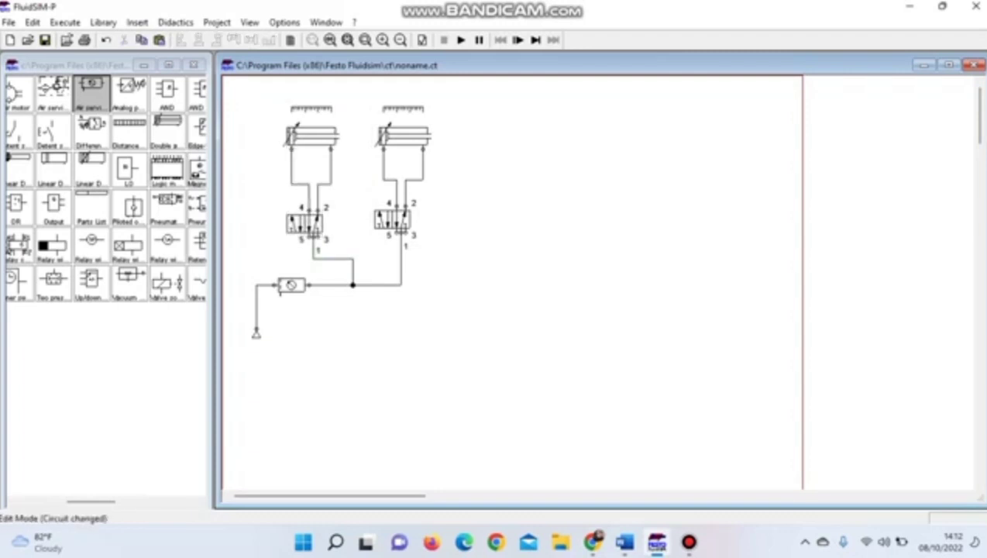
# Step: Configure the first way valve with a solenoid and spring return on both sides
pyautogui.doubleClick(304, 224)
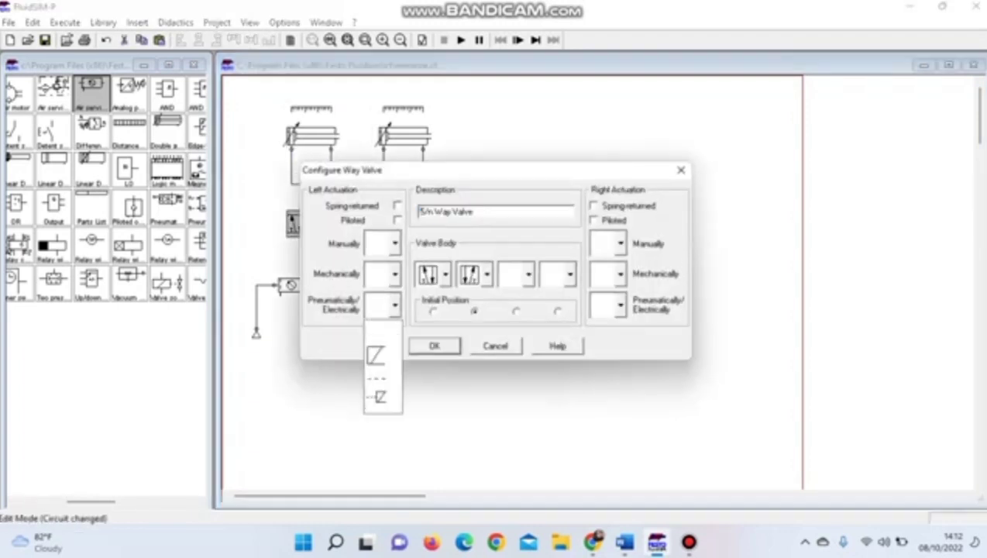
pyautogui.click(594, 206)
pyautogui.click(620, 305)
pyautogui.click(602, 354)
pyautogui.click(434, 346)
# Step: Configure the second way valve with solenoid actuation and spring return on both sides
pyautogui.doubleClick(396, 232)
pyautogui.click(434, 347)
pyautogui.doubleClick(393, 220)
pyautogui.click(395, 305)
pyautogui.click(378, 354)
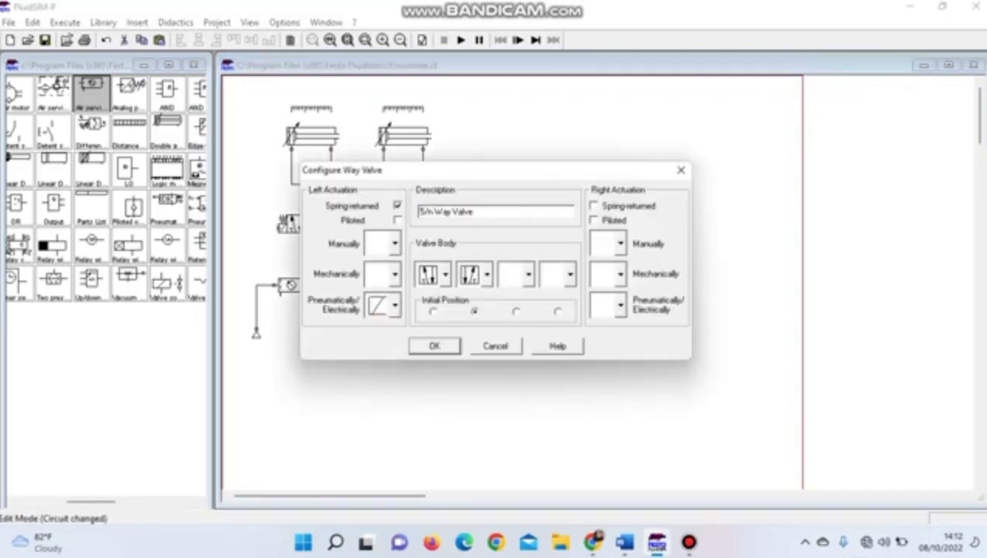
pyautogui.click(593, 206)
pyautogui.click(621, 305)
pyautogui.click(602, 353)
pyautogui.click(434, 346)
# Step: Shift the second valve slightly down to line up with the first valve
pyautogui.click(688, 542)
pyautogui.click(688, 541)
pyautogui.click(311, 109)
pyautogui.moveTo(393, 219); pyautogui.dragTo(393, 223)
# Step: Label the first valve's left solenoid MM1 and its right solenoid MM2
pyautogui.doubleClick(281, 228)
pyautogui.write('ven1')
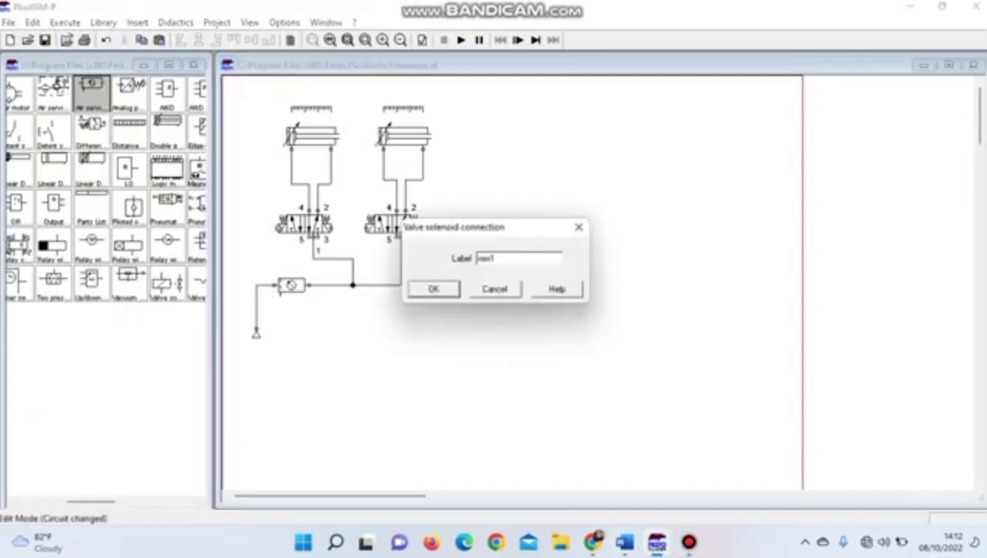
pyautogui.press('Return')
pyautogui.doubleClick(330, 228)
pyautogui.write('MM2')
pyautogui.press('Return')
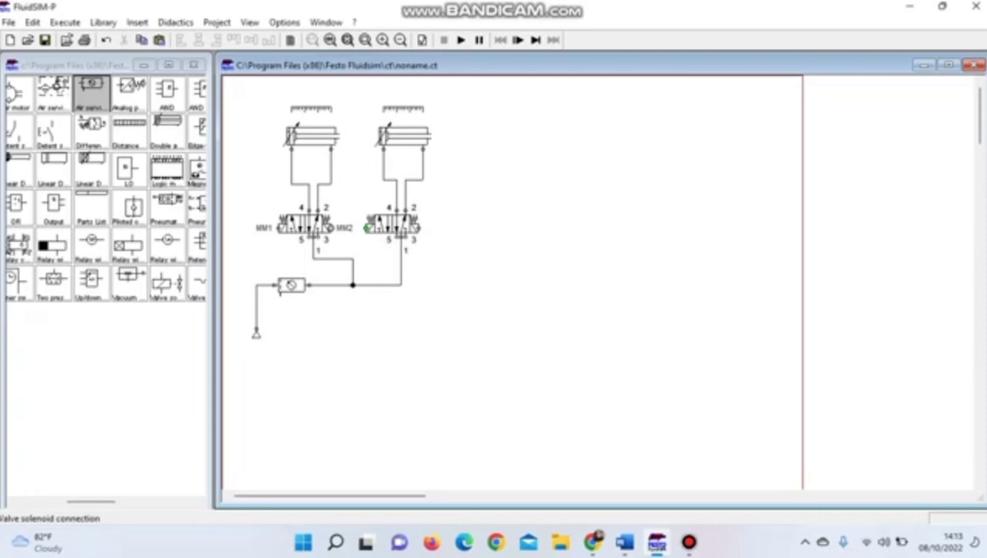
# Step: Label the second valve's solenoids MM3 and MM4, and move the second cylinder group further away from the first
pyautogui.doubleClick(367, 228)
pyautogui.write('MM3')
pyautogui.press('Return')
pyautogui.doubleClick(417, 228)
pyautogui.write('MM4')
pyautogui.press('Return')
pyautogui.moveTo(361, 95); pyautogui.dragTo(452, 250)
pyautogui.moveTo(397, 224); pyautogui.dragTo(419, 228)
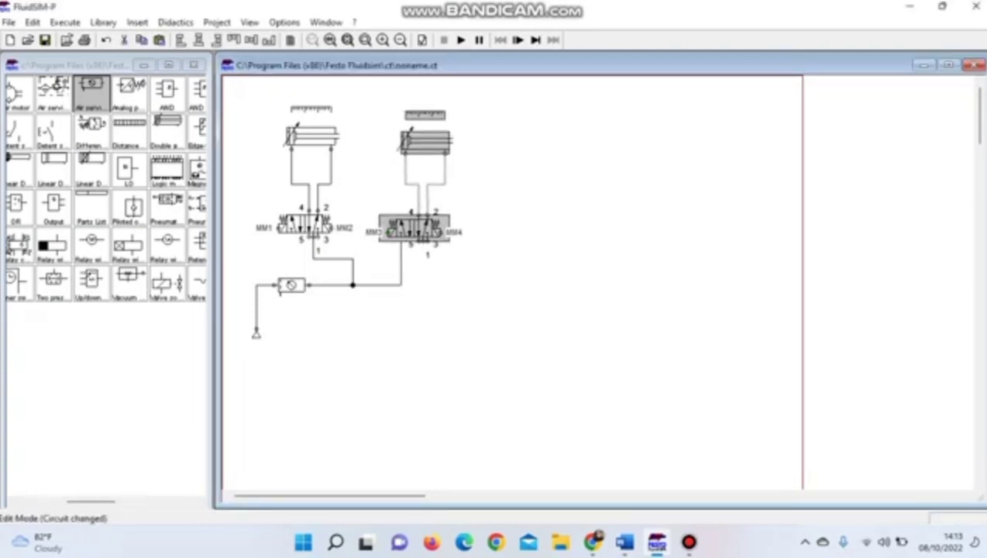
# Step: Fit an exhaust termination to ports 5 and 3 of the first valve
pyautogui.doubleClick(309, 236)
pyautogui.click(507, 303)
pyautogui.click(491, 376)
pyautogui.click(434, 348)
pyautogui.doubleClick(318, 236)
pyautogui.click(508, 304)
pyautogui.click(491, 376)
pyautogui.click(434, 348)
# Step: Fit the same exhaust termination to ports 5 and 3 of the second valve
pyautogui.doubleClick(419, 240)
pyautogui.click(507, 303)
pyautogui.click(492, 375)
pyautogui.click(434, 348)
pyautogui.doubleClick(427, 240)
pyautogui.click(507, 304)
pyautogui.click(491, 376)
pyautogui.click(434, 348)
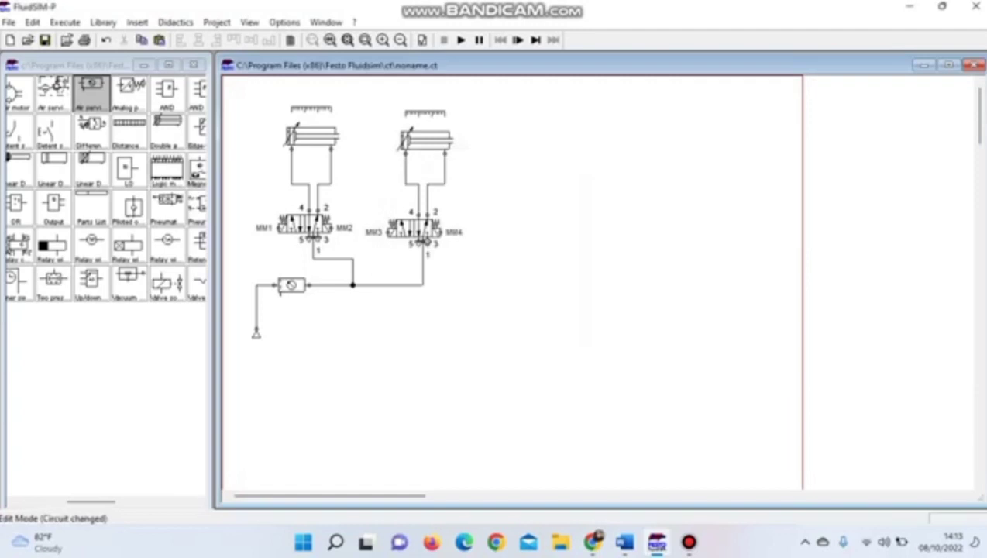
# Step: Add the labels S1 and S2 to the first cylinder's distance rule, and S3 and S4 to the second's
pyautogui.doubleClick(311, 109)
pyautogui.write('S1')
pyautogui.press('Return')
pyautogui.doubleClick(311, 109)
pyautogui.click(421, 234)
pyautogui.write('S2')
pyautogui.press('Return')
pyautogui.doubleClick(425, 114)
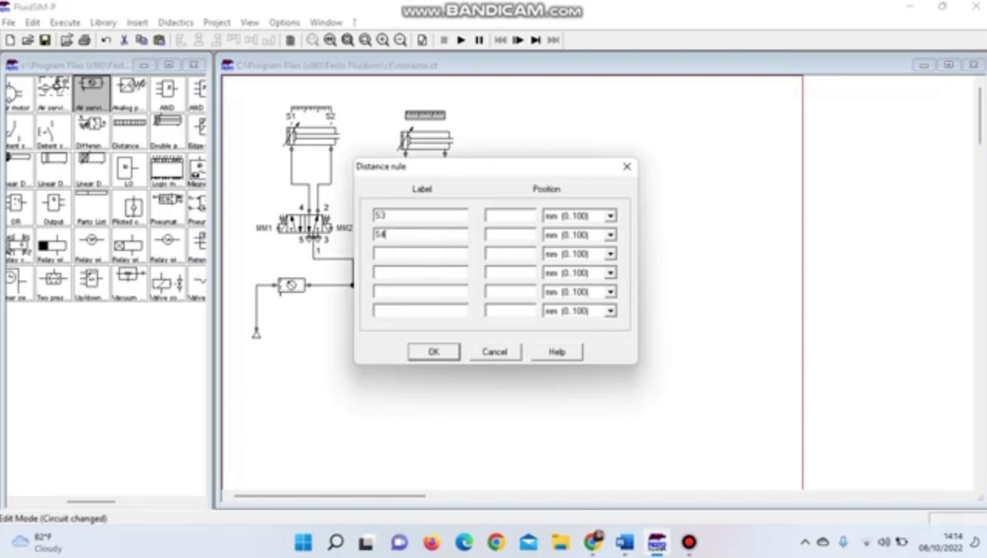
pyautogui.press('Return')
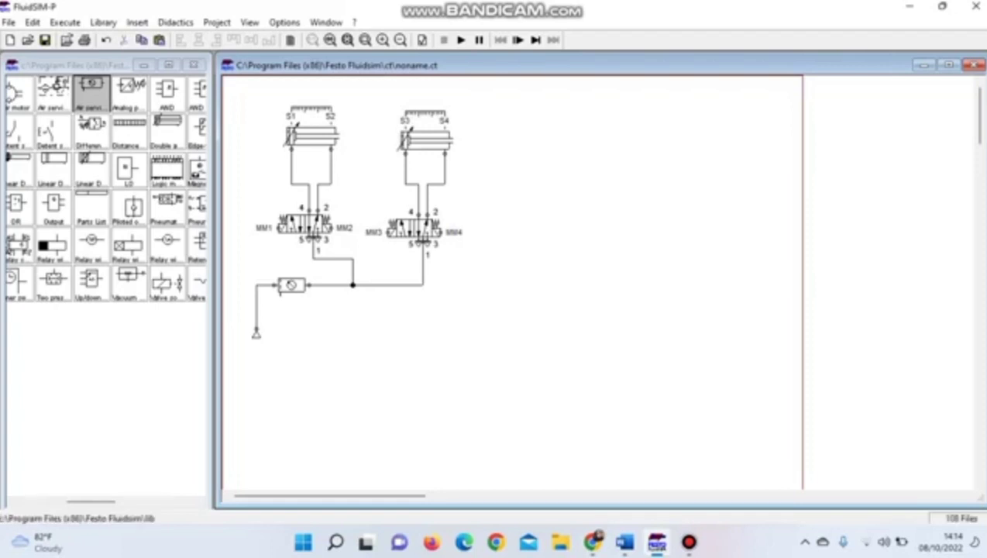
# Step: Place a +24V electrical connection below the air supply line and a 0V connection well beneath it
pyautogui.moveTo(91, 502); pyautogui.dragTo(130, 501)
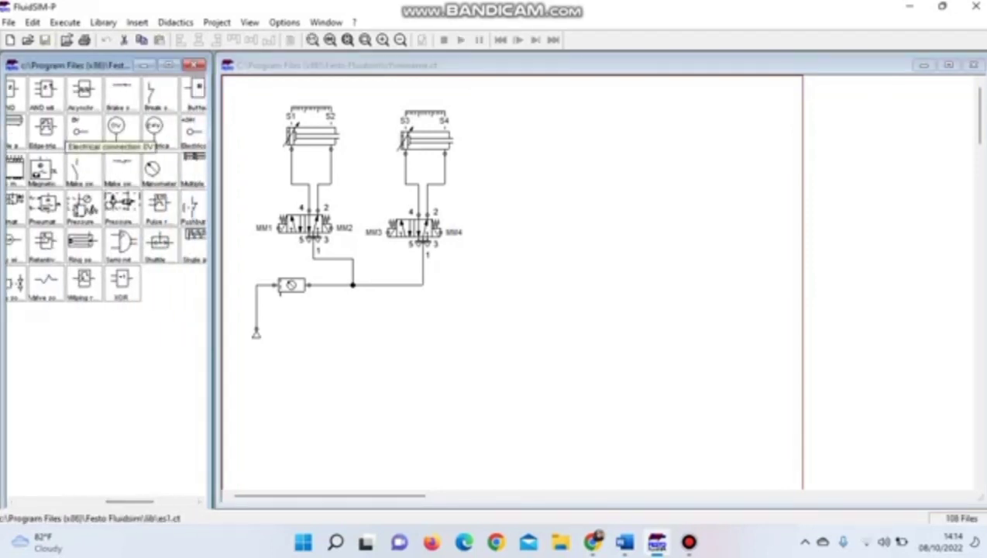
pyautogui.moveTo(192, 132); pyautogui.dragTo(315, 320)
pyautogui.moveTo(84, 130); pyautogui.dragTo(310, 476)
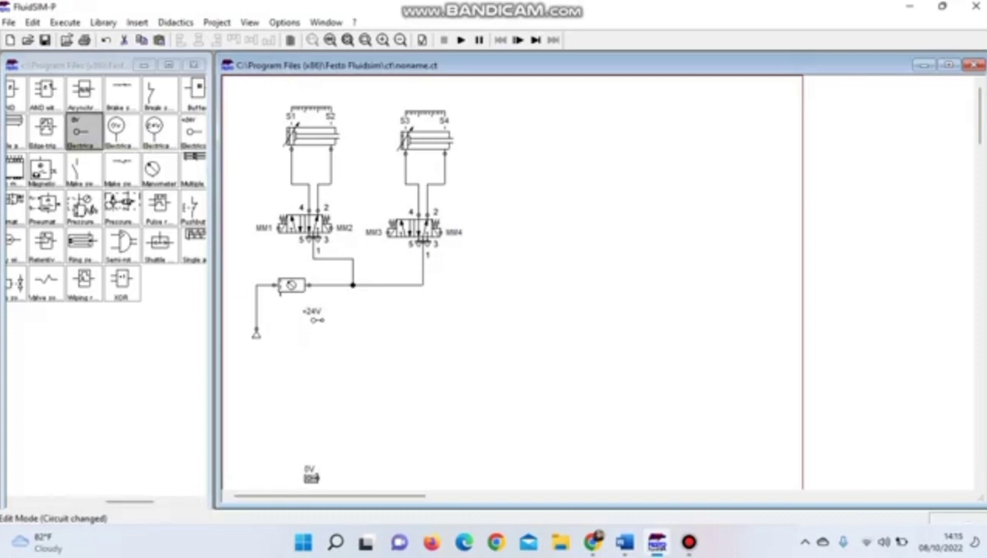
# Step: Place six make switches, a break pushbutton and a make pushbutton in the area below the pneumatic circuit
pyautogui.moveTo(83, 169); pyautogui.dragTo(521, 366)
pyautogui.moveTo(83, 169); pyautogui.dragTo(499, 410)
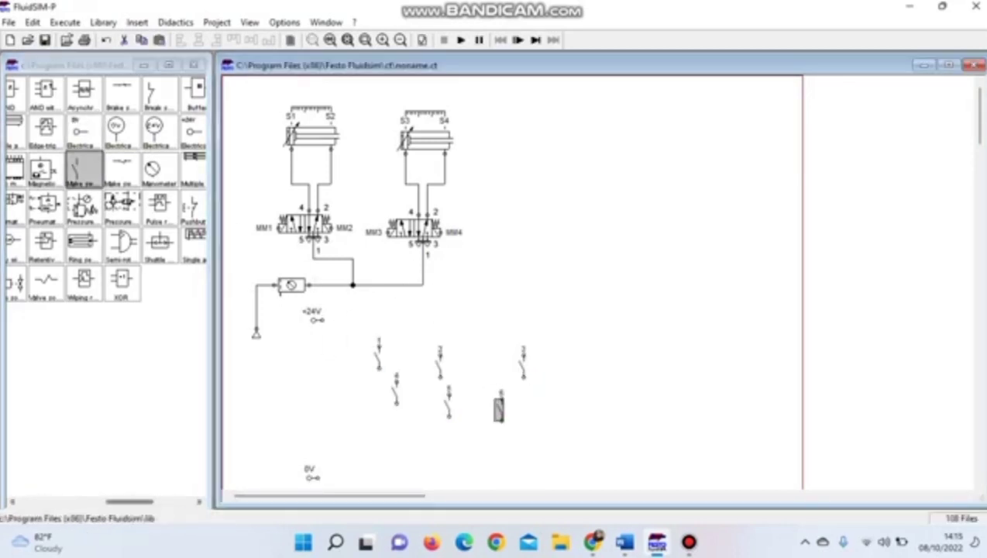
pyautogui.moveTo(129, 502); pyautogui.dragTo(165, 501)
pyautogui.moveTo(51, 206); pyautogui.dragTo(294, 405)
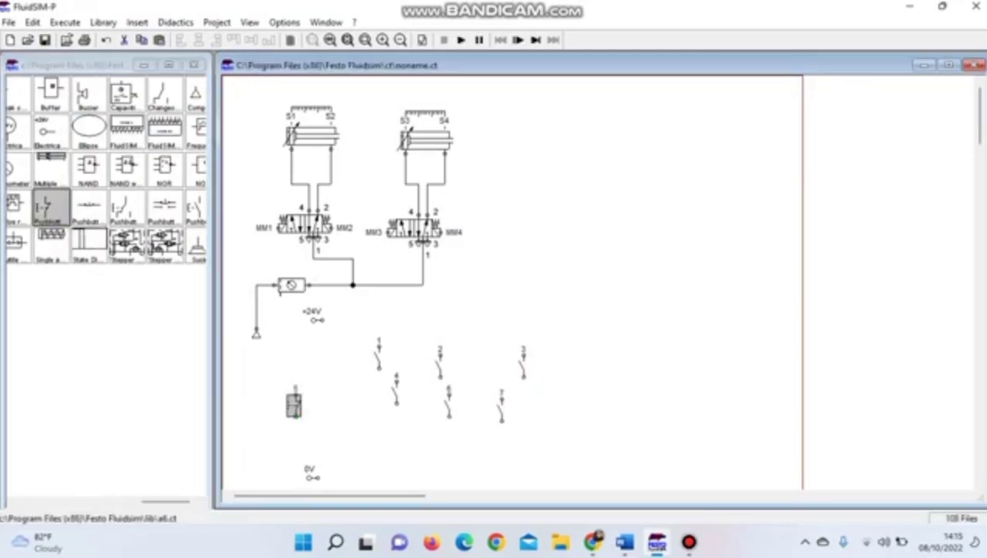
pyautogui.moveTo(195, 207); pyautogui.dragTo(265, 375)
# Step: Place two relays and four valve solenoids below the switches
pyautogui.moveTo(165, 501); pyautogui.dragTo(43, 501)
pyautogui.moveTo(138, 245); pyautogui.dragTo(260, 430)
pyautogui.moveTo(138, 245); pyautogui.dragTo(348, 427)
pyautogui.moveTo(43, 502); pyautogui.dragTo(97, 501)
pyautogui.moveTo(143, 284); pyautogui.dragTo(437, 453)
pyautogui.moveTo(144, 284); pyautogui.dragTo(603, 449)
pyautogui.moveTo(143, 284); pyautogui.dragTo(652, 427)
# Step: Place two break switches beneath the +24V connection, and move the 0V connection further down
pyautogui.moveTo(97, 502); pyautogui.dragTo(138, 501)
pyautogui.moveTo(126, 91); pyautogui.dragTo(309, 364)
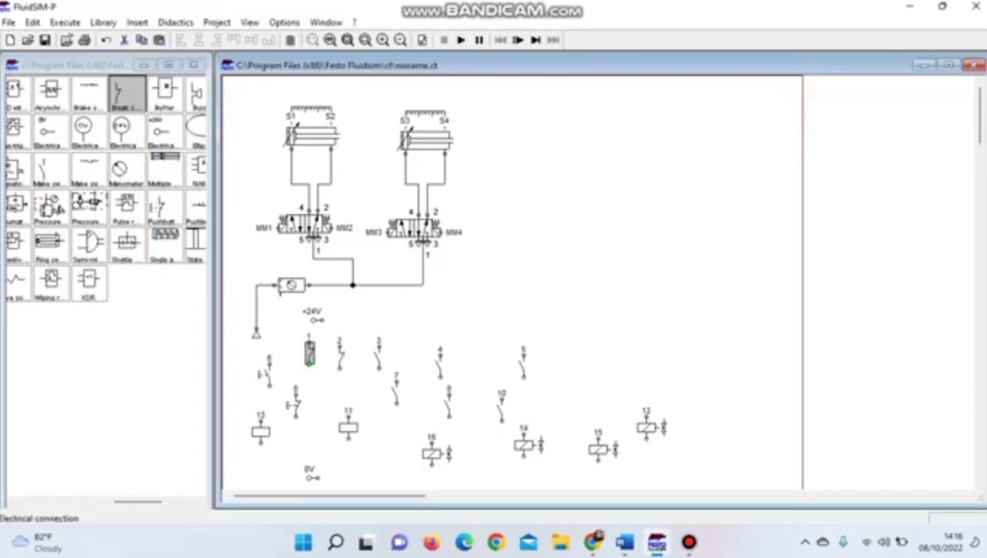
pyautogui.moveTo(978, 115); pyautogui.dragTo(978, 144)
pyautogui.moveTo(311, 274); pyautogui.dragTo(311, 358)
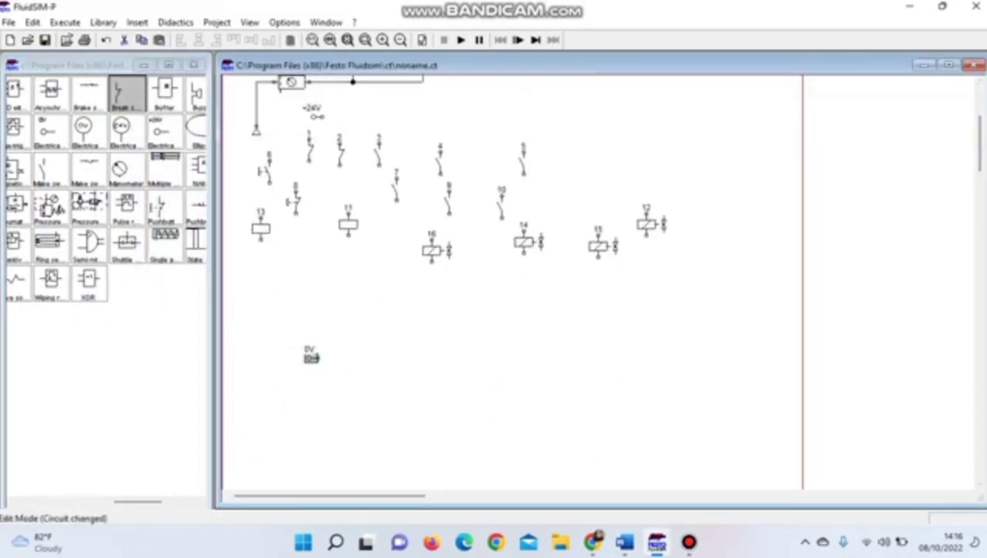
# Step: Move the loose switches, one relay and the valve solenoids to the right to clear space beside the +24V connection
pyautogui.moveTo(309, 151); pyautogui.dragTo(476, 116)
pyautogui.moveTo(484, 135); pyautogui.dragTo(667, 259)
pyautogui.moveTo(646, 224); pyautogui.dragTo(795, 237)
pyautogui.moveTo(489, 163); pyautogui.dragTo(485, 158)
# Step: Wire the make pushbutton, the break pushbutton and a relay in series in one column from the +24V connection
pyautogui.moveTo(265, 171); pyautogui.dragTo(340, 154)
pyautogui.moveTo(295, 202); pyautogui.dragTo(339, 245)
pyautogui.moveTo(260, 229); pyautogui.dragTo(339, 312)
pyautogui.moveTo(344, 143); pyautogui.dragTo(339, 300)
pyautogui.moveTo(339, 246); pyautogui.dragTo(344, 247)
pyautogui.moveTo(339, 311); pyautogui.dragTo(344, 312)
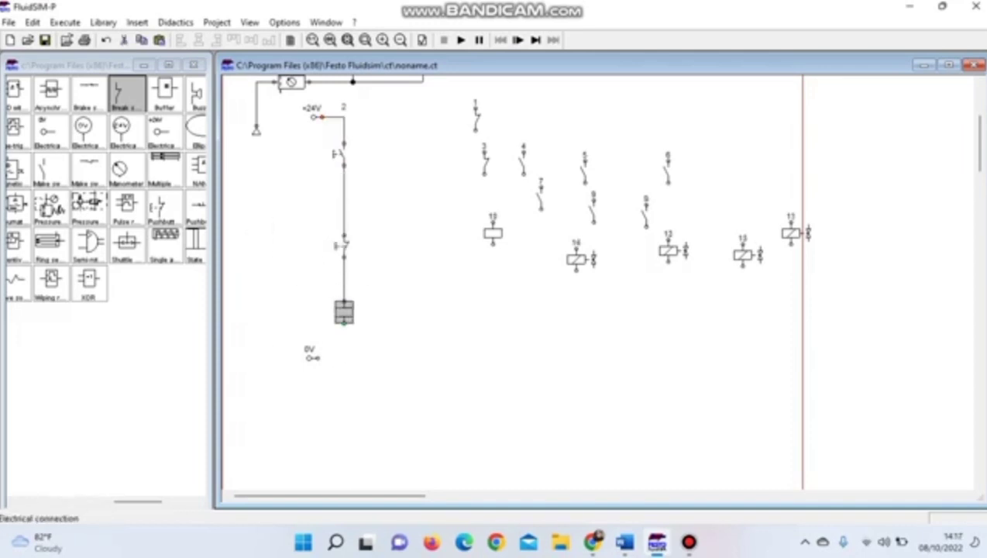
# Step: Connect one make switch to the +24V line as a second branch, and branch another off between the two pushbuttons
pyautogui.moveTo(523, 162); pyautogui.dragTo(409, 158)
pyautogui.moveTo(410, 147); pyautogui.dragTo(410, 148)
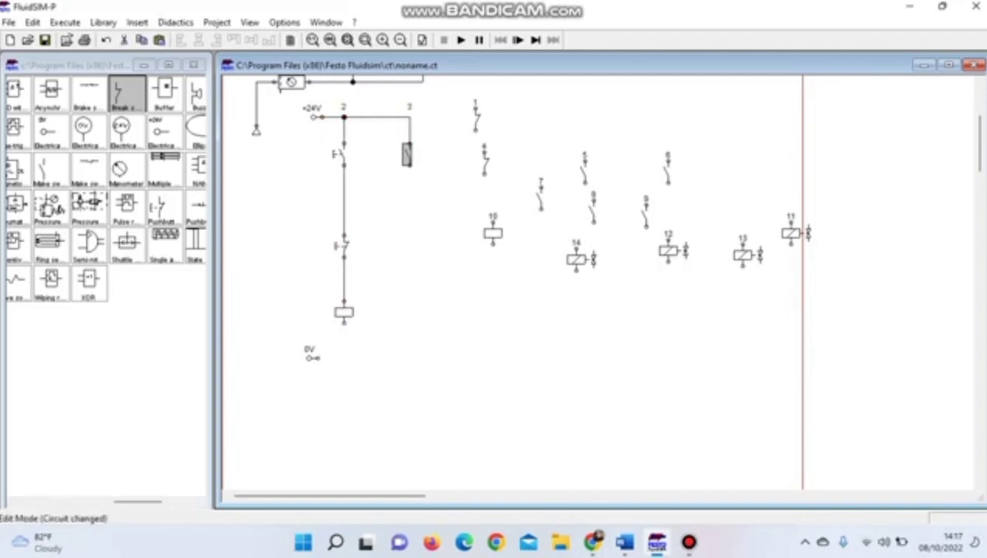
pyautogui.moveTo(585, 171); pyautogui.dragTo(451, 207)
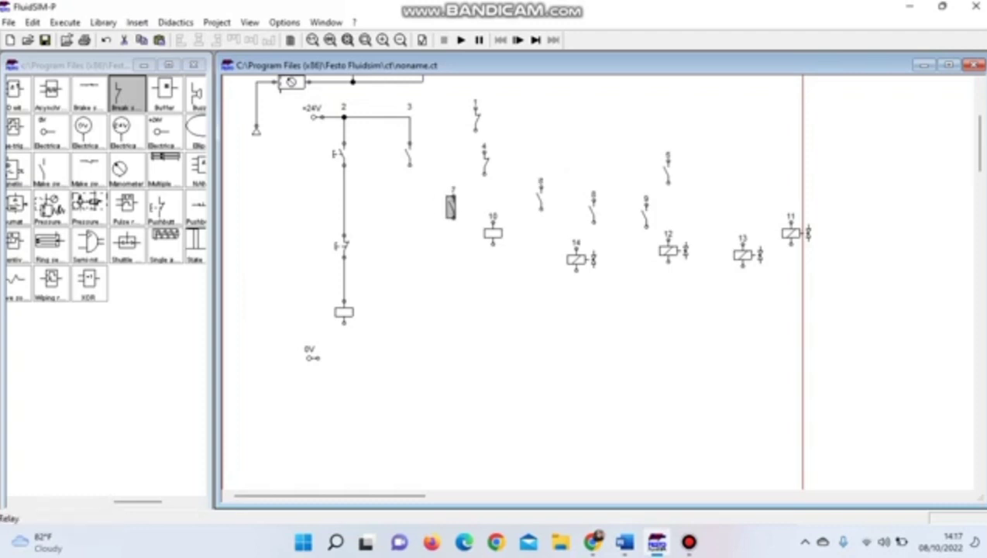
pyautogui.moveTo(492, 233); pyautogui.dragTo(506, 316)
pyautogui.moveTo(452, 206); pyautogui.dragTo(344, 200)
pyautogui.click(458, 239)
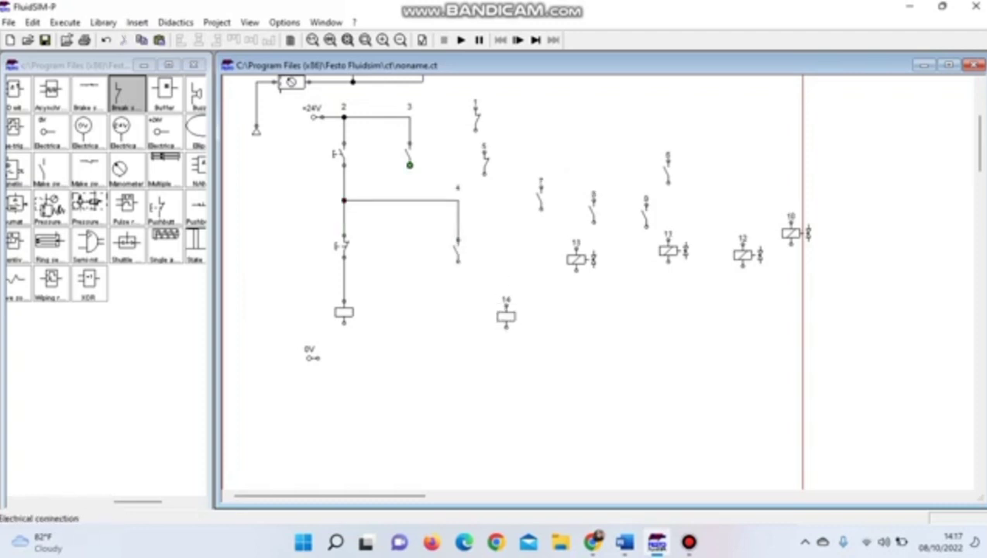
# Step: Connect a third make switch to the +24V line, tie the second branch into the pushbutton junction, and wire a break switch below the third branch
pyautogui.moveTo(485, 159); pyautogui.dragTo(586, 109)
pyautogui.moveTo(475, 116); pyautogui.dragTo(637, 117)
pyautogui.moveTo(539, 199)
pyautogui.mouseDown()
pyautogui.moveTo(512, 155)
pyautogui.moveTo(410, 128)
pyautogui.moveTo(410, 117)
pyautogui.mouseUp()
pyautogui.moveTo(490, 159); pyautogui.dragTo(491, 154)
pyautogui.moveTo(585, 113); pyautogui.dragTo(454, 312)
pyautogui.moveTo(458, 261); pyautogui.dragTo(458, 312)
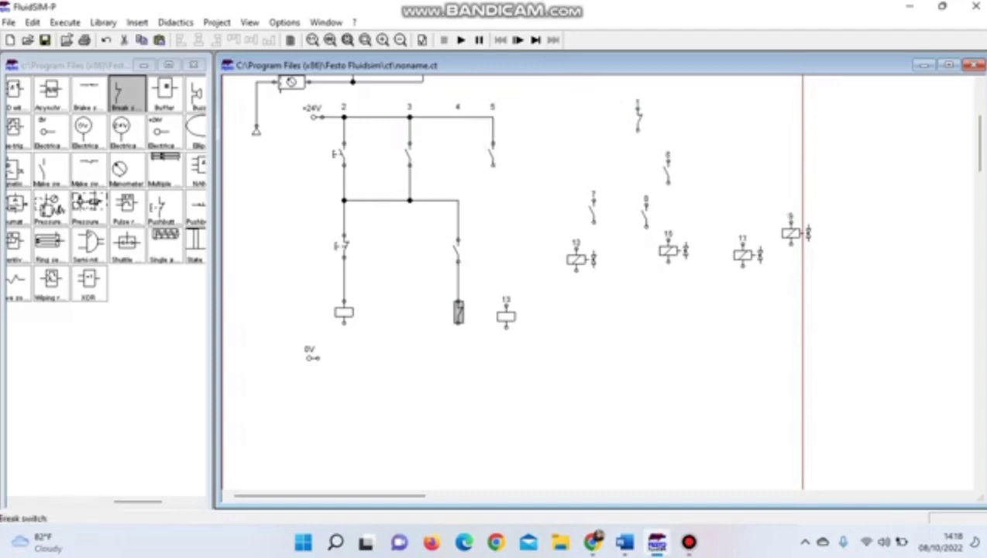
# Step: Join the fourth branch between the third branch's make and break switches, and lower both relays and the 0V connection
pyautogui.moveTo(493, 165); pyautogui.dragTo(458, 279)
pyautogui.moveTo(506, 316); pyautogui.dragTo(458, 365)
pyautogui.moveTo(344, 312); pyautogui.dragTo(320, 412)
# Step: Wire a make switch and valve solenoid in series from the +24V line as the fifth branch, and connect the break switch to the second relay
pyautogui.moveTo(666, 172); pyautogui.dragTo(492, 116)
pyautogui.moveTo(576, 260); pyautogui.dragTo(541, 365)
pyautogui.moveTo(549, 165); pyautogui.dragTo(537, 354)
pyautogui.moveTo(541, 364); pyautogui.dragTo(555, 365)
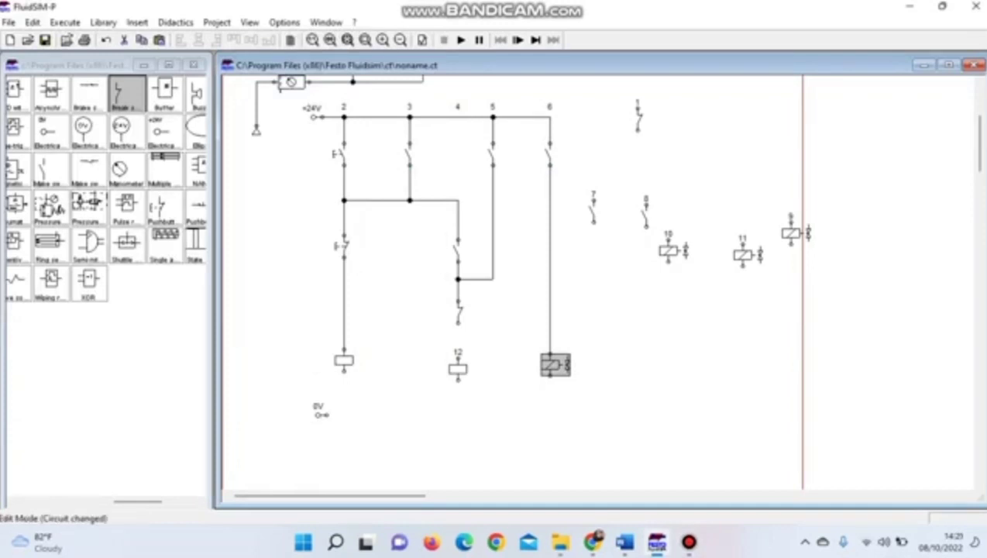
pyautogui.moveTo(458, 323); pyautogui.dragTo(458, 358)
# Step: Branch a make switch and a second valve solenoid off the wire above the fifth branch's solenoid
pyautogui.moveTo(593, 214); pyautogui.dragTo(550, 211)
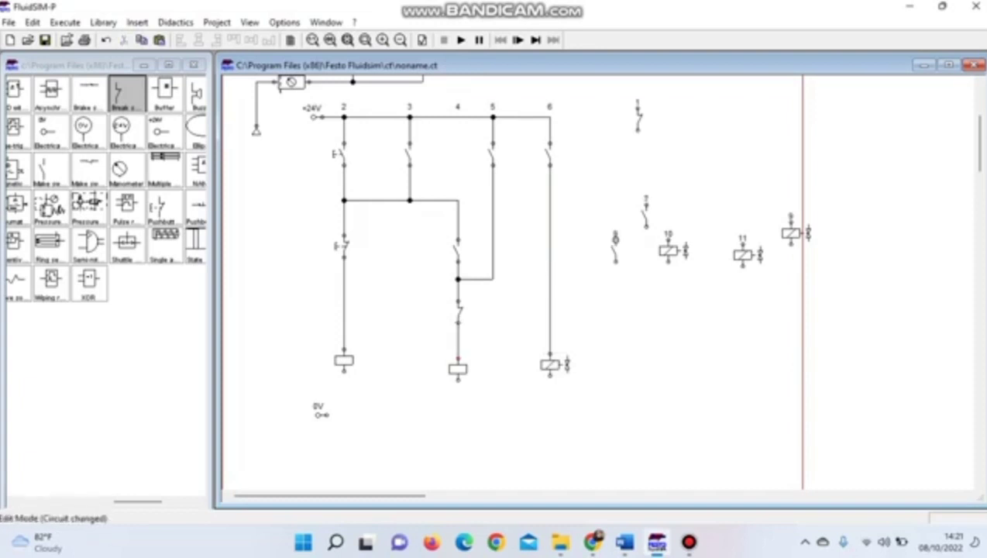
pyautogui.moveTo(616, 238); pyautogui.dragTo(550, 218)
pyautogui.click(673, 251)
pyautogui.moveTo(673, 251); pyautogui.dragTo(621, 355)
pyautogui.moveTo(616, 261); pyautogui.dragTo(616, 364)
# Step: Connect the remaining break switch to the +24V line, and wire the last two valve solenoids in parallel, one through the last make switch
pyautogui.moveTo(639, 117)
pyautogui.mouseDown()
pyautogui.moveTo(642, 132)
pyautogui.moveTo(678, 142)
pyautogui.moveTo(550, 117)
pyautogui.mouseUp()
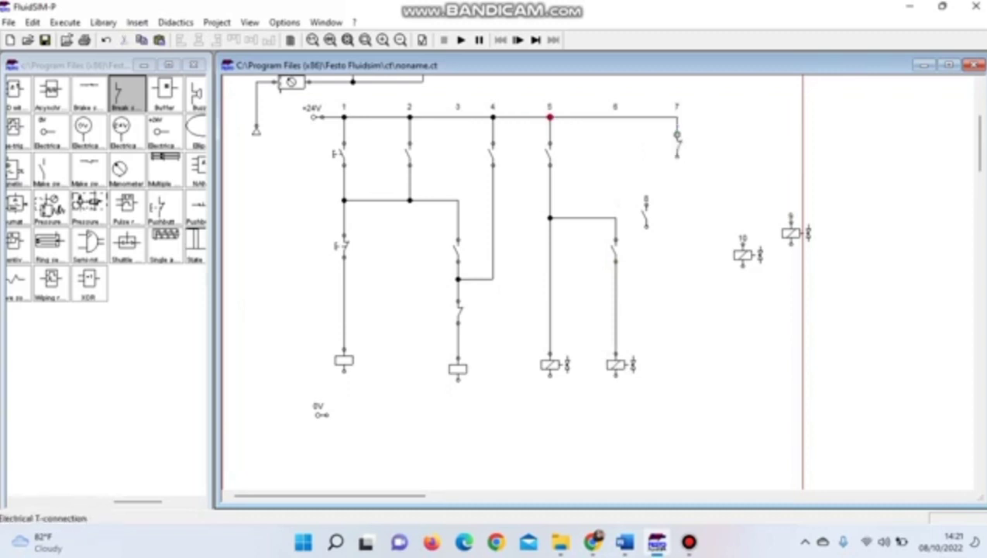
pyautogui.moveTo(646, 209); pyautogui.dragTo(755, 217)
pyautogui.moveTo(742, 255); pyautogui.dragTo(682, 363)
pyautogui.moveTo(790, 232); pyautogui.dragTo(756, 230)
pyautogui.moveTo(769, 366); pyautogui.dragTo(761, 369)
pyautogui.moveTo(756, 208); pyautogui.dragTo(677, 355)
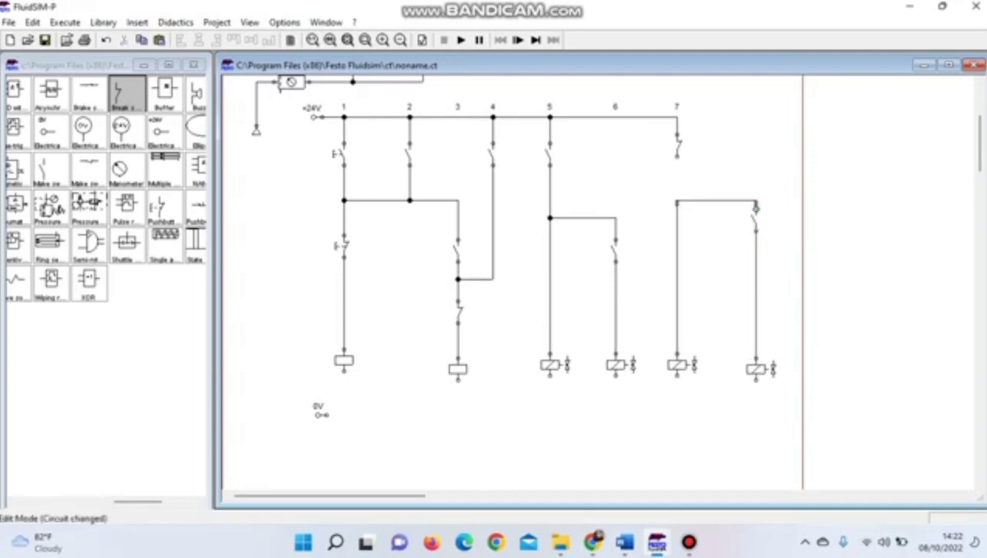
# Step: Connect the break switch to the line feeding the last two solenoids, and centre it directly above that junction
pyautogui.moveTo(678, 156); pyautogui.dragTo(716, 201)
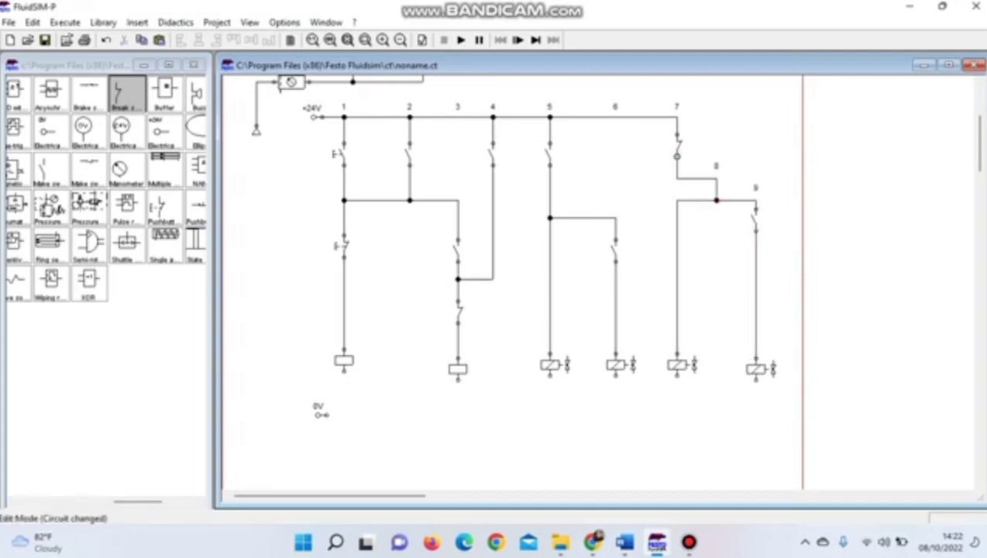
pyautogui.moveTo(651, 122); pyautogui.dragTo(734, 182)
pyautogui.moveTo(677, 144); pyautogui.dragTo(716, 125)
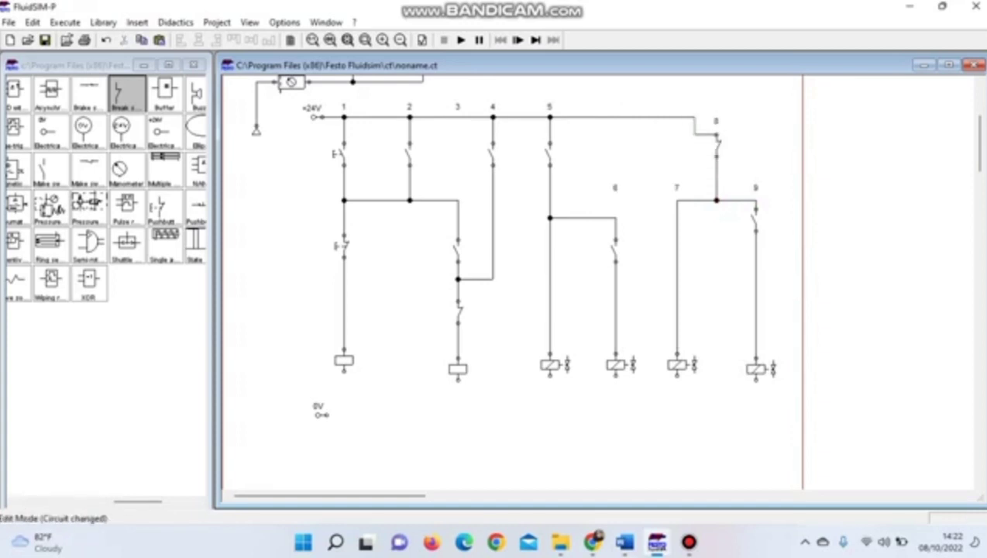
# Step: Align the second relay with the solenoids, and connect both relays and all four solenoids to the 0V line
pyautogui.moveTo(458, 369); pyautogui.dragTo(457, 364)
pyautogui.moveTo(344, 371); pyautogui.dragTo(756, 380)
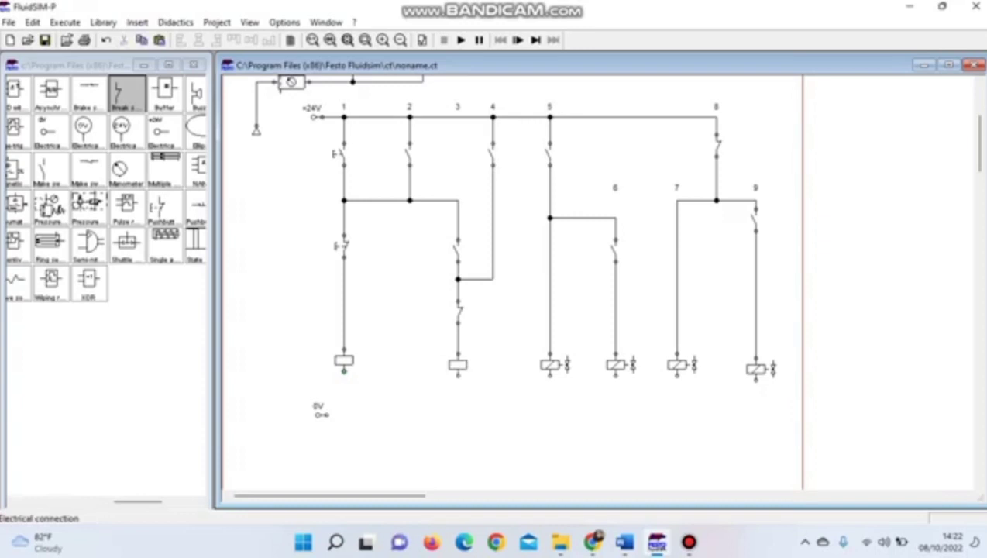
pyautogui.moveTo(458, 376); pyautogui.dragTo(344, 415)
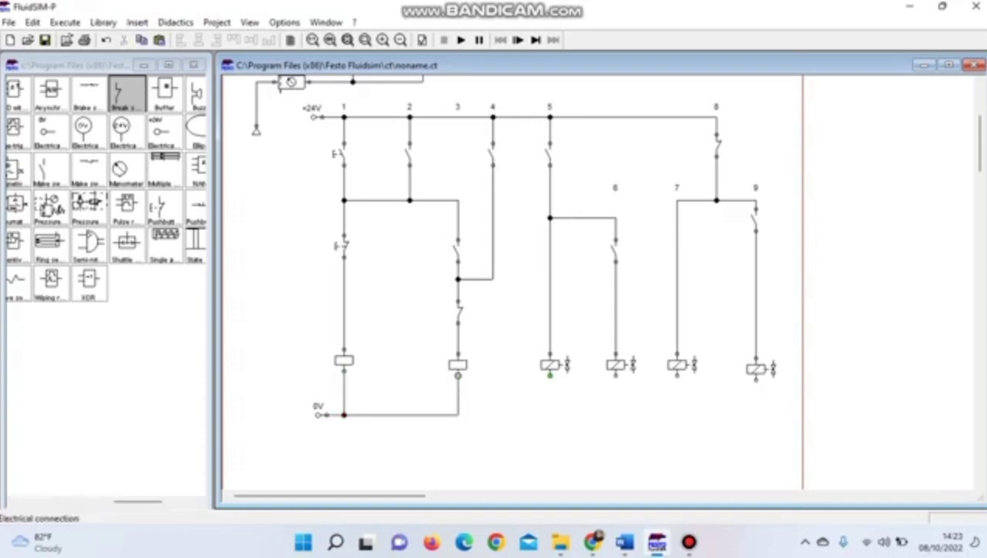
pyautogui.moveTo(677, 375); pyautogui.dragTo(616, 415)
pyautogui.moveTo(756, 380); pyautogui.dragTo(677, 414)
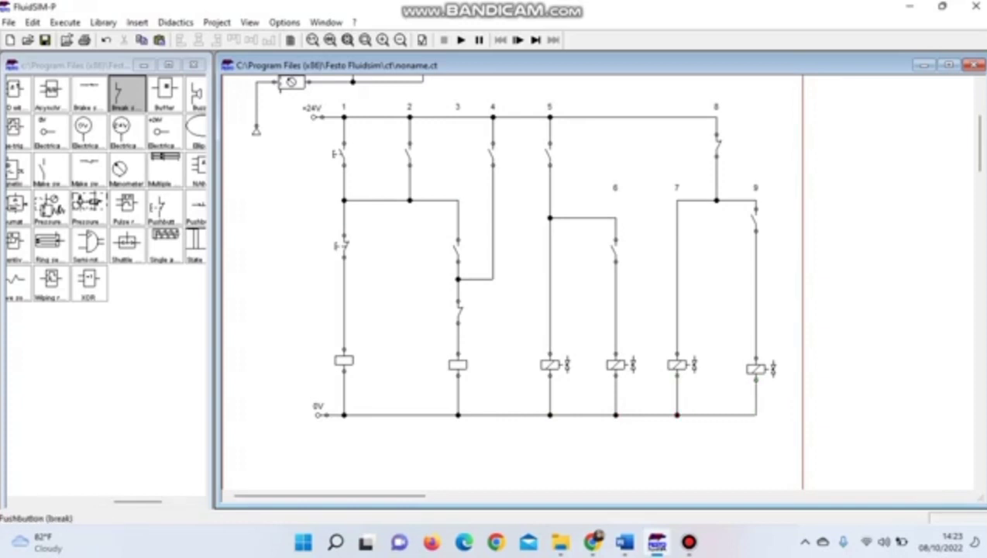
# Step: Label the make switch in branch 2 as R and the one in branch 4 as R1
pyautogui.doubleClick(408, 154)
pyautogui.press('capslock')
pyautogui.write('A')
pyautogui.press('Return')
pyautogui.doubleClick(491, 154)
pyautogui.write('R2')
pyautogui.press('BackSpace')
pyautogui.write('1')
pyautogui.press('Return')
# Step: Label the make switch in branch 5 and the break switch in branch 8 as R1
pyautogui.doubleClick(550, 154)
pyautogui.write('R1')
pyautogui.press('Return')
pyautogui.doubleClick(717, 146)
pyautogui.doubleClick(716, 145)
# Step: Label the relay coil in branch 1 as R and the relay coil in branch 3 as R1
pyautogui.doubleClick(344, 360)
pyautogui.write('R')
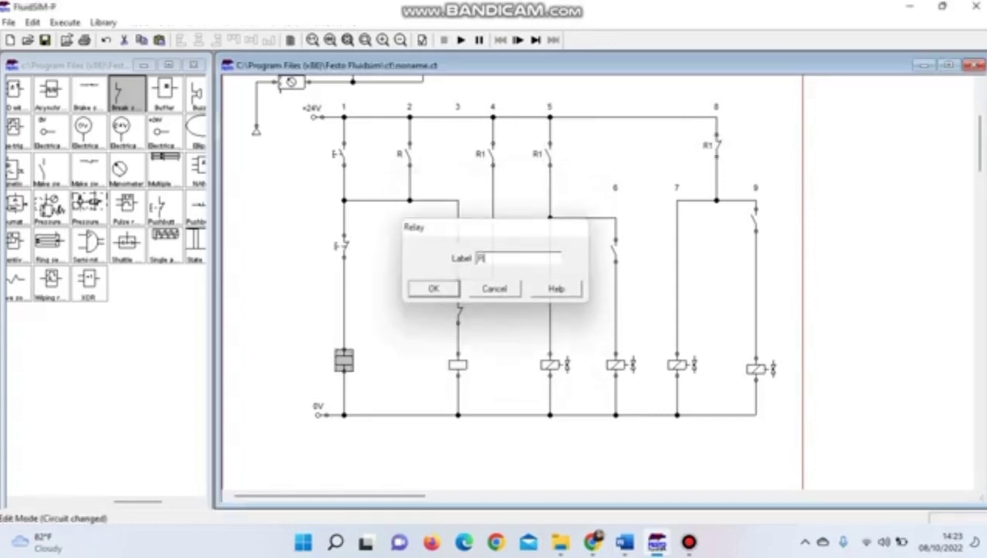
pyautogui.press('Return')
pyautogui.doubleClick(457, 364)
pyautogui.write('R1')
pyautogui.press('Return')
# Step: Label the make switch in branch 3 as S1 and the one in branch 6 as S2
pyautogui.doubleClick(457, 250)
pyautogui.write('S1')
pyautogui.press('Return')
pyautogui.doubleClick(615, 250)
pyautogui.write('S2')
pyautogui.press('Return')
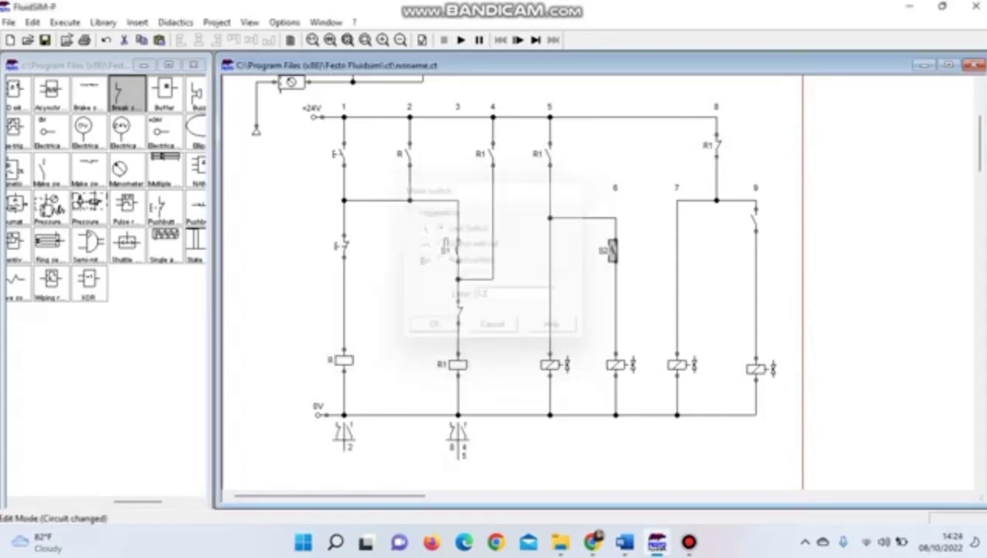
# Step: Lower the make switch in branch 9 level with switch S2 and label it S3
pyautogui.moveTo(754, 219); pyautogui.dragTo(754, 250)
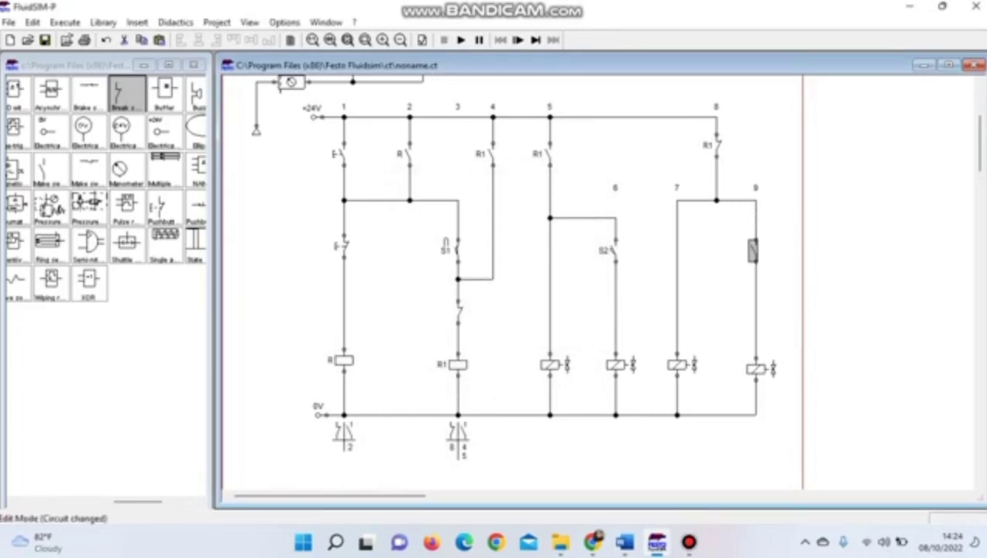
pyautogui.doubleClick(753, 250)
pyautogui.write('S3')
pyautogui.press('Return')
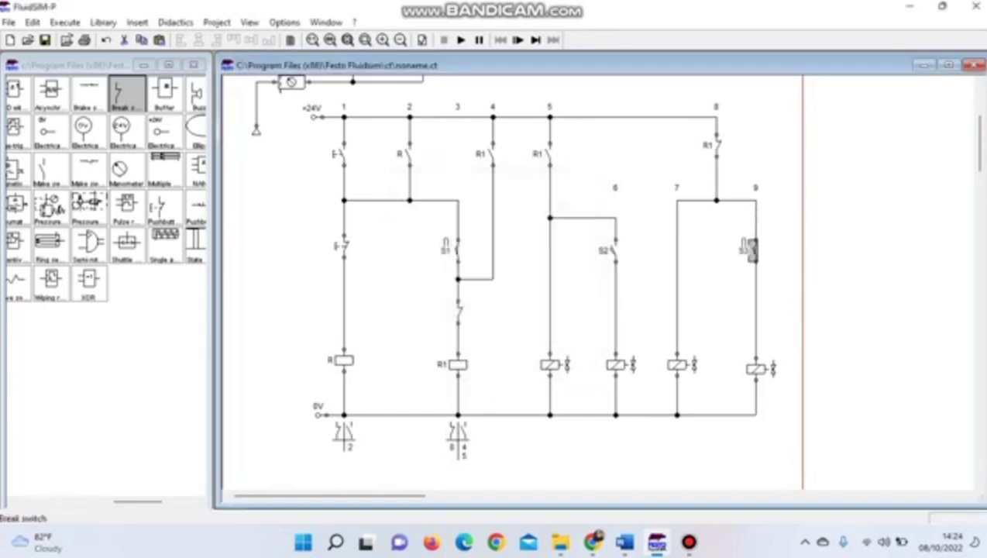
# Step: Label the break switch above relay R1 in branch 3 as S4
pyautogui.doubleClick(459, 311)
pyautogui.write('S4')
pyautogui.press('Return')
# Step: Label the valve solenoid in branch 5 as MM1 and the one in branch 6 as MM3
pyautogui.doubleClick(550, 364)
pyautogui.write('MM1')
pyautogui.press('Return')
pyautogui.doubleClick(620, 364)
pyautogui.write('MM3')
pyautogui.press('Return')
# Step: Label the valve solenoid in branch 7 as MM4 and the one in branch 9 as MM2
pyautogui.doubleClick(682, 364)
pyautogui.write('MM')
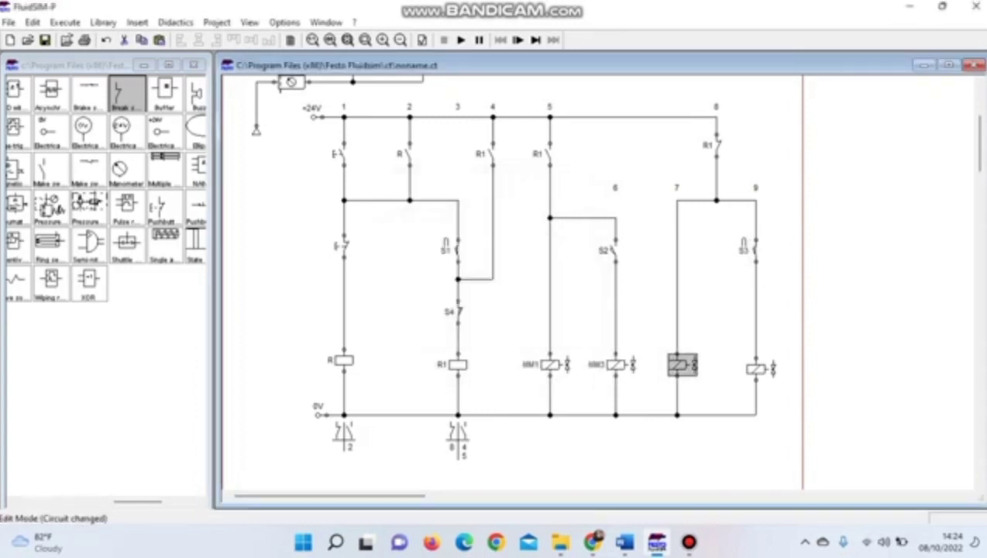
pyautogui.press('Return')
pyautogui.doubleClick(756, 368)
pyautogui.write('MM2')
pyautogui.press('Return')
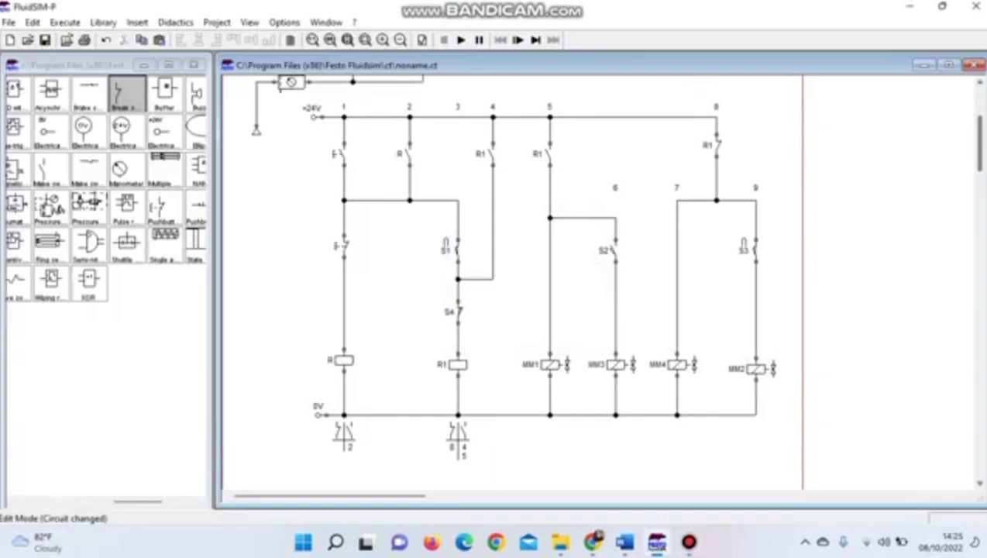
# Step: Start the circuit simulation and check the energised branches of the control circuit
pyautogui.scroll(5, 512, 287)
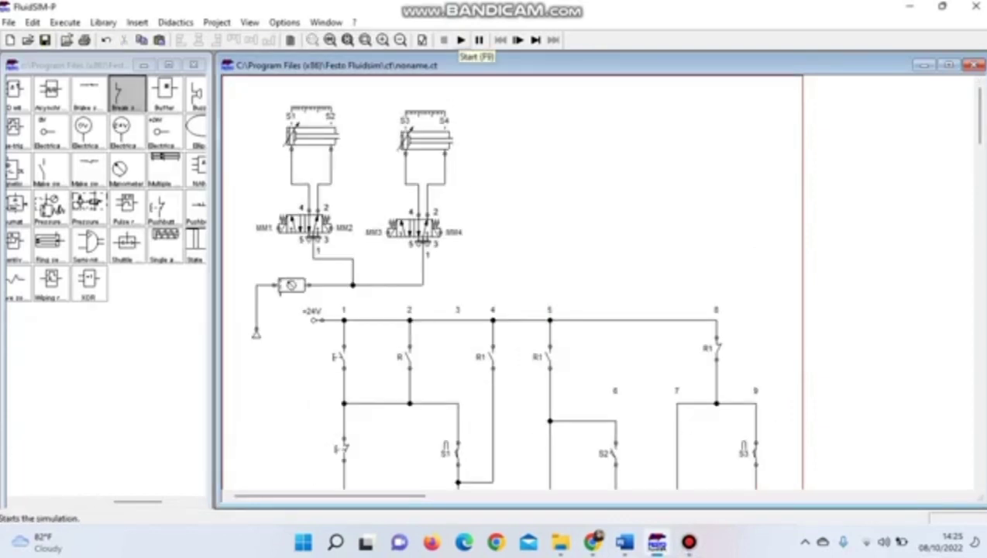
pyautogui.click(462, 40)
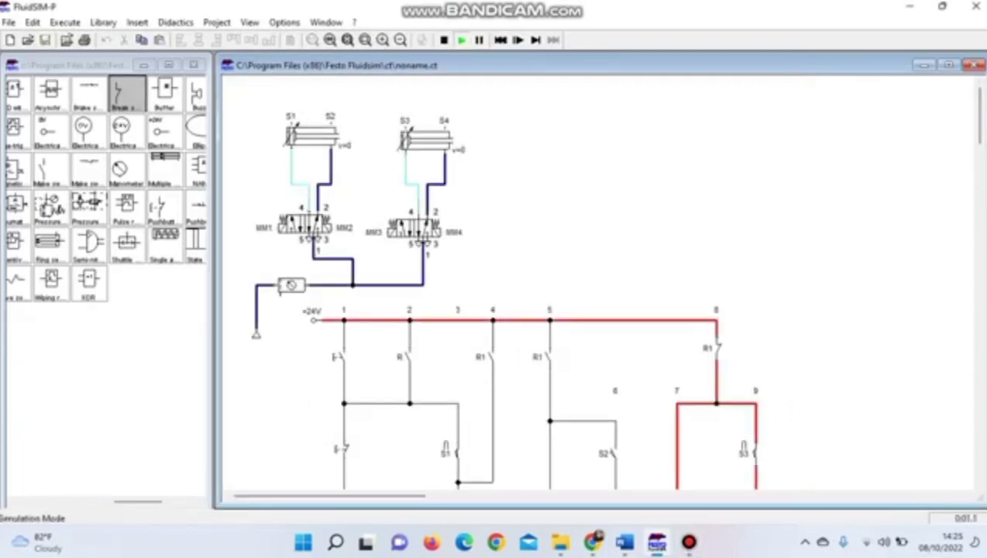
pyautogui.scroll(-5, 511, 286)
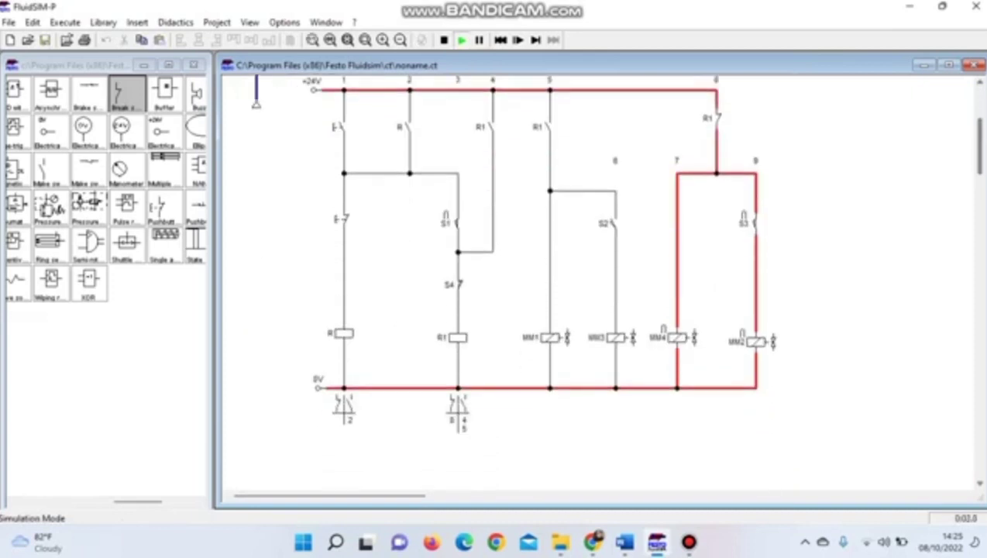
pyautogui.scroll(1, 511, 287)
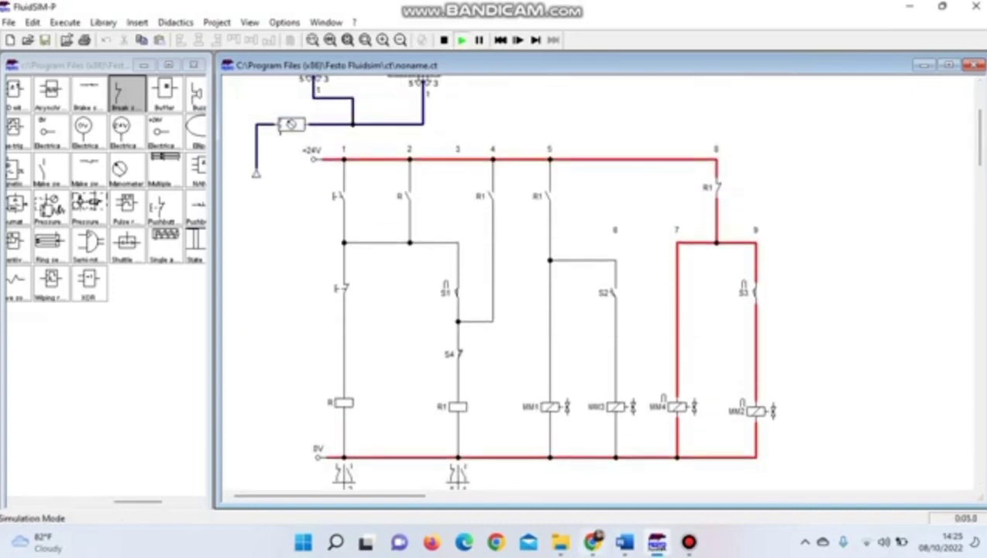
# Step: Switch to the Word report and review the stamping machine's theory section, conclusion and cylinder A and B sketch
pyautogui.moveTo(625, 542)
pyautogui.click(697, 457)
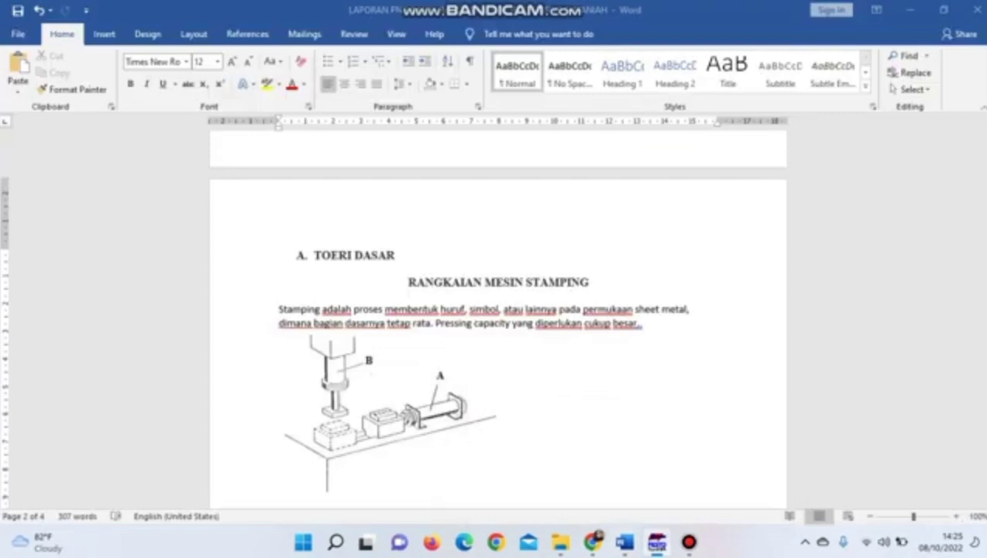
pyautogui.moveTo(981, 234); pyautogui.dragTo(983, 402)
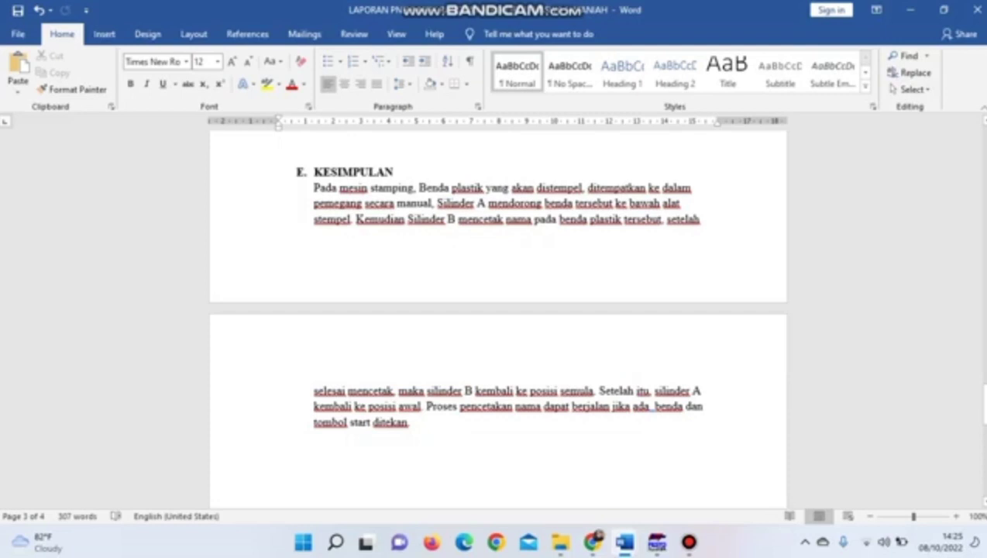
pyautogui.moveTo(982, 404); pyautogui.dragTo(982, 219)
pyautogui.scroll(-5, 495, 403)
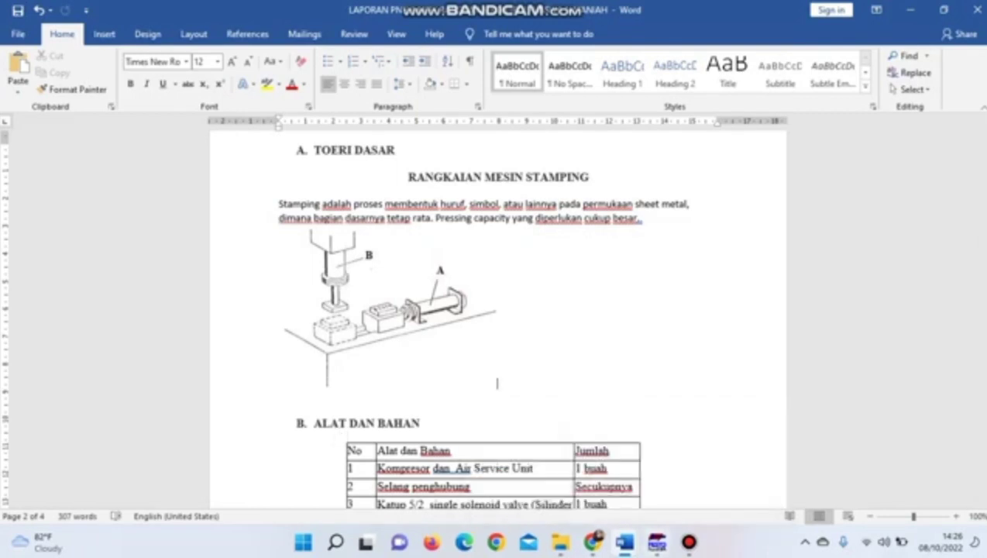
# Step: Switch back to FluidSIM-P and examine the cylinder movements together with the relay, limit-switch and solenoid states during the running simulation
pyautogui.click(657, 542)
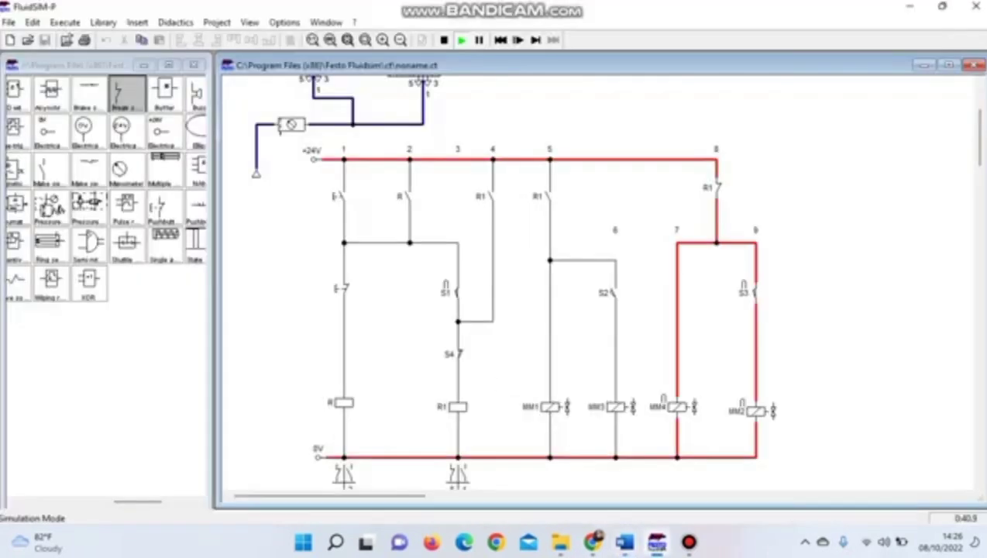
pyautogui.scroll(2, 613, 282)
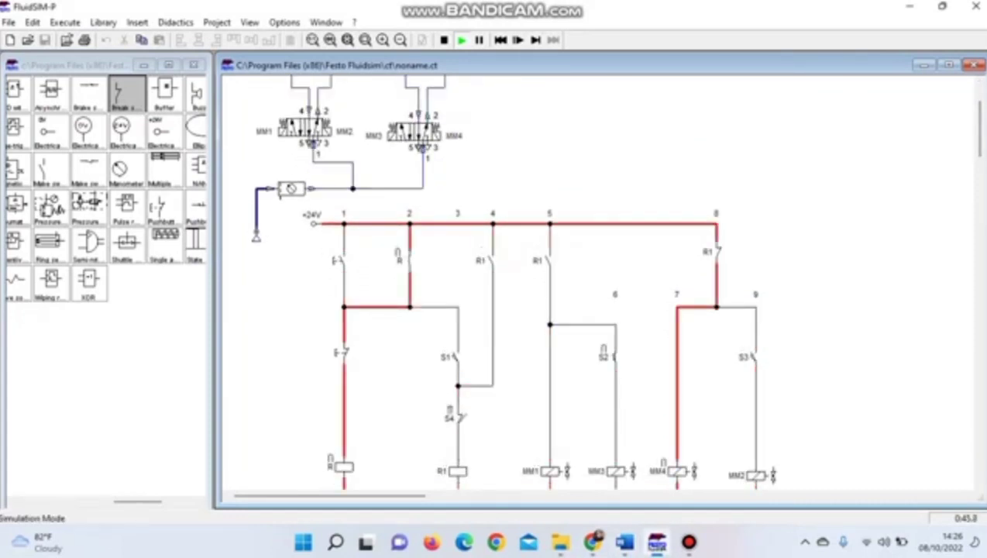
pyautogui.scroll(3, 597, 282)
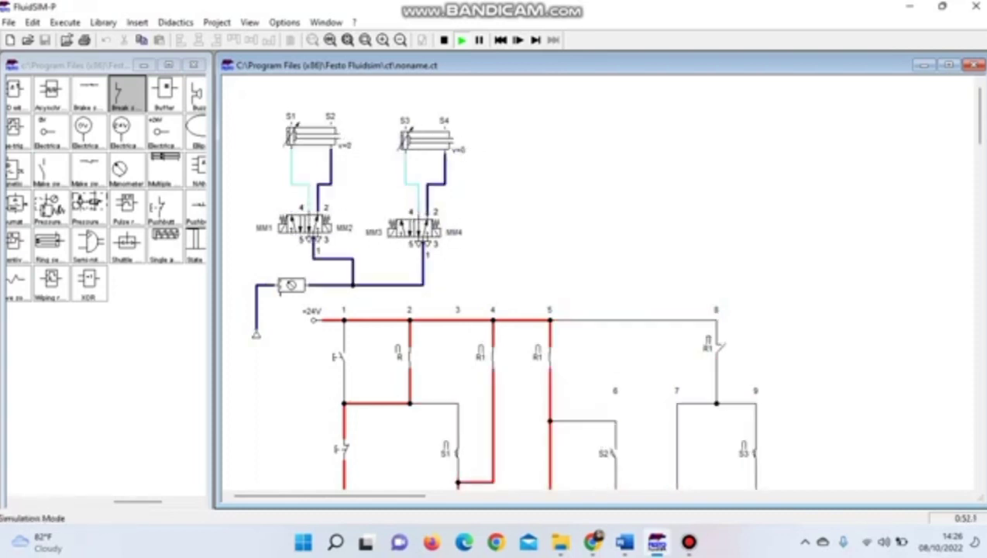
pyautogui.scroll(-4, 597, 295)
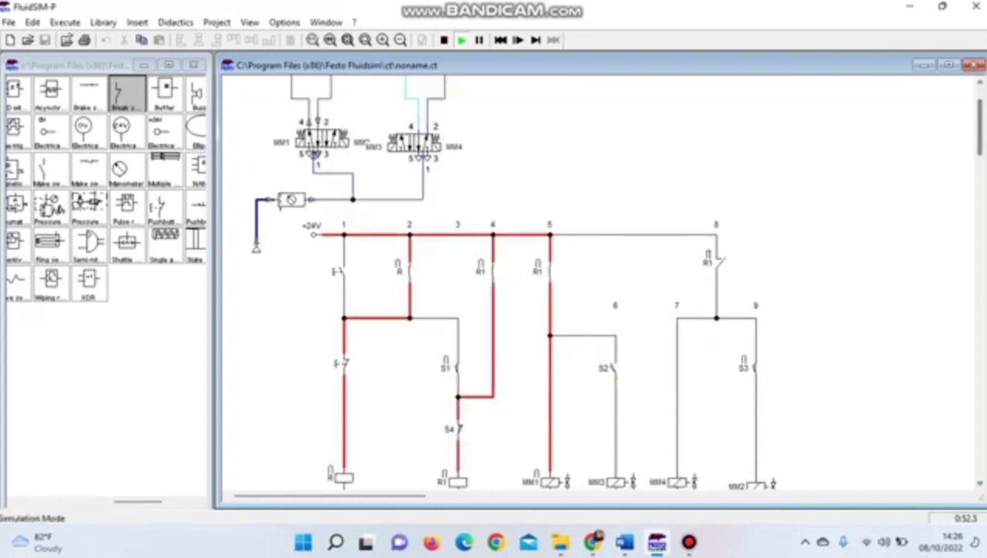
pyautogui.scroll(4, 597, 295)
pyautogui.scroll(-1, 597, 295)
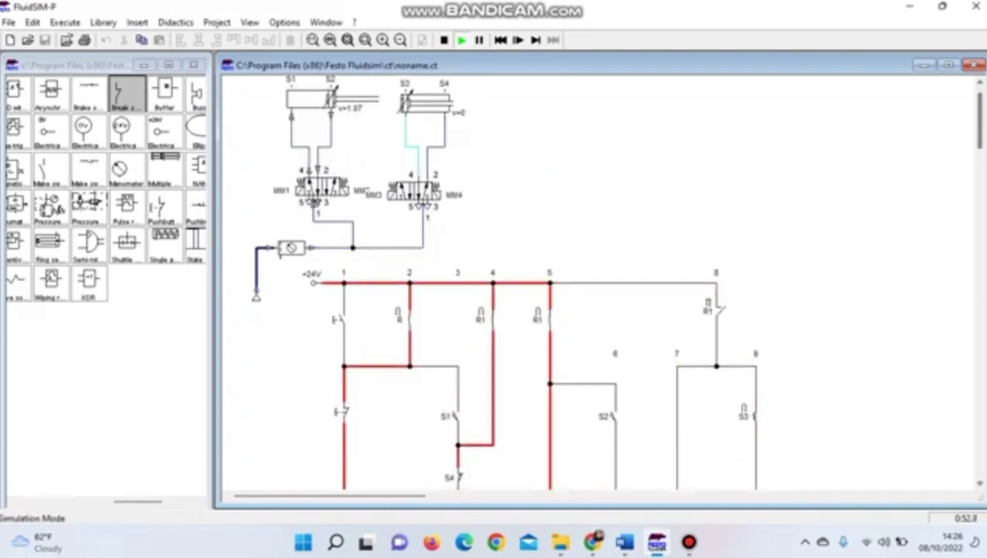
pyautogui.scroll(-1, 597, 294)
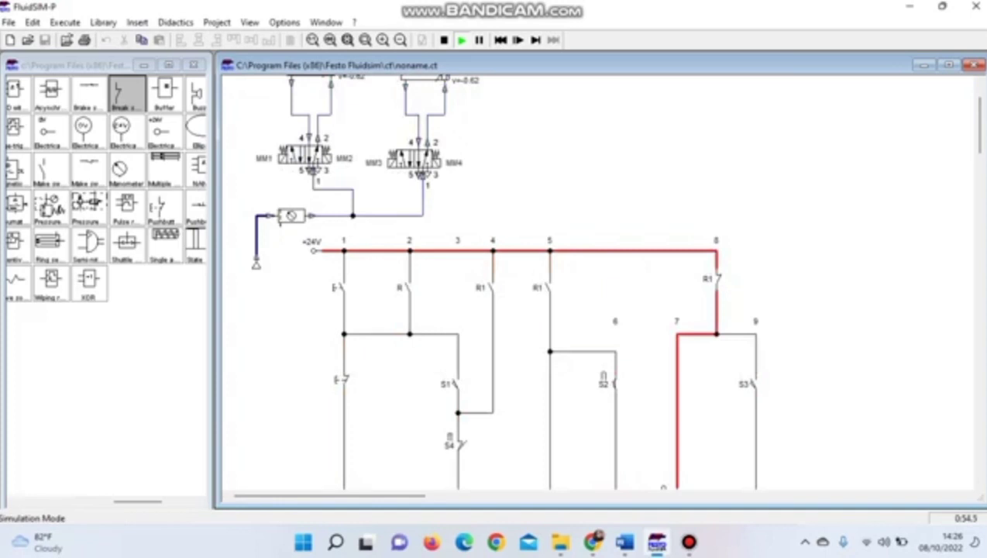
pyautogui.scroll(3, 597, 287)
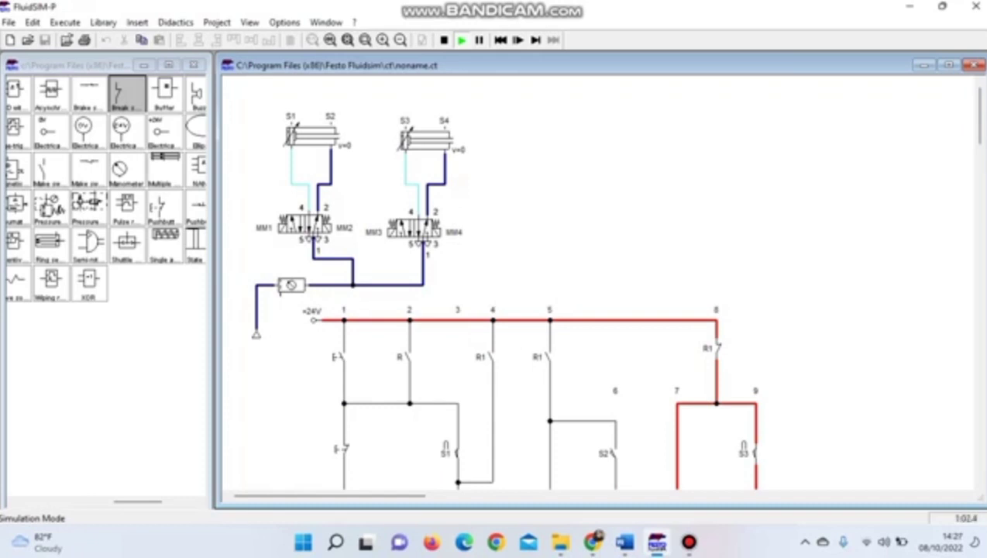
# Step: Observe another cycle of both cylinders against the control circuit and stop the simulation
pyautogui.scroll(-5, 597, 287)
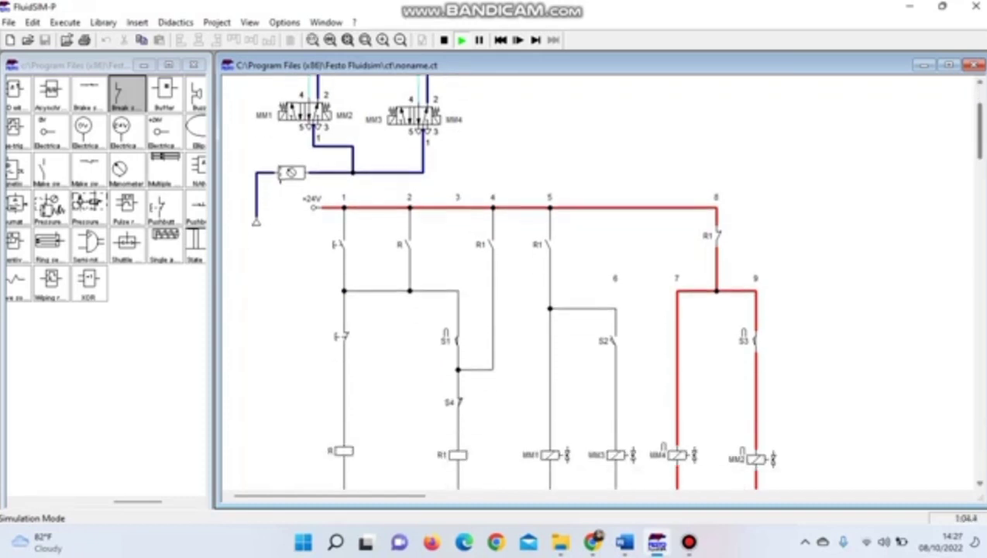
pyautogui.scroll(5, 597, 287)
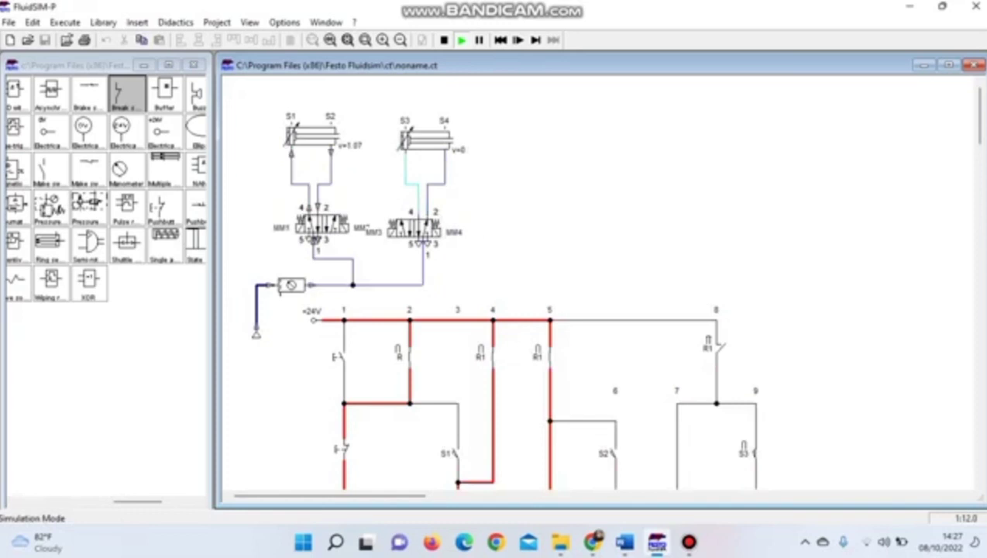
pyautogui.moveTo(979, 117)
pyautogui.mouseDown()
pyautogui.moveTo(979, 176)
pyautogui.moveTo(979, 120)
pyautogui.mouseUp()
pyautogui.scroll(1, 597, 283)
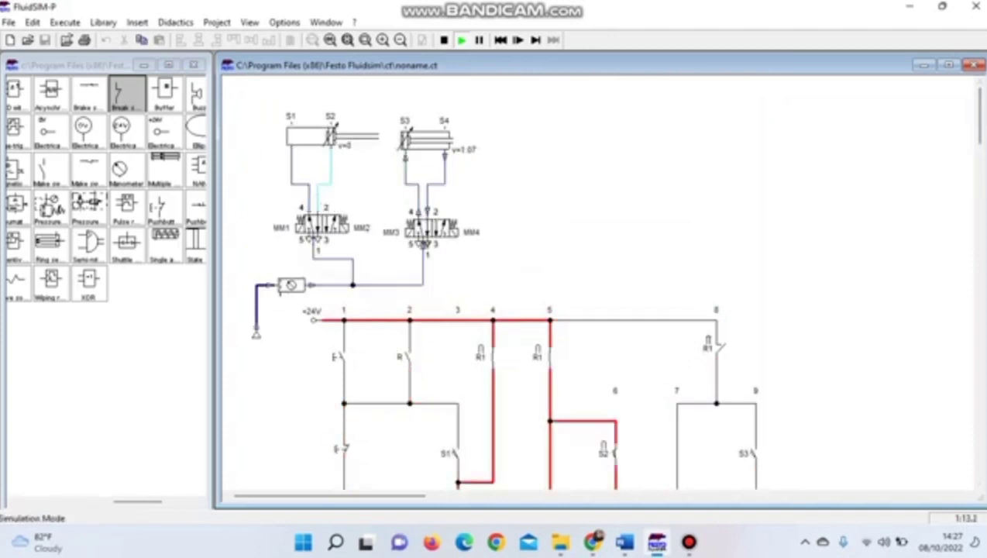
pyautogui.click(443, 40)
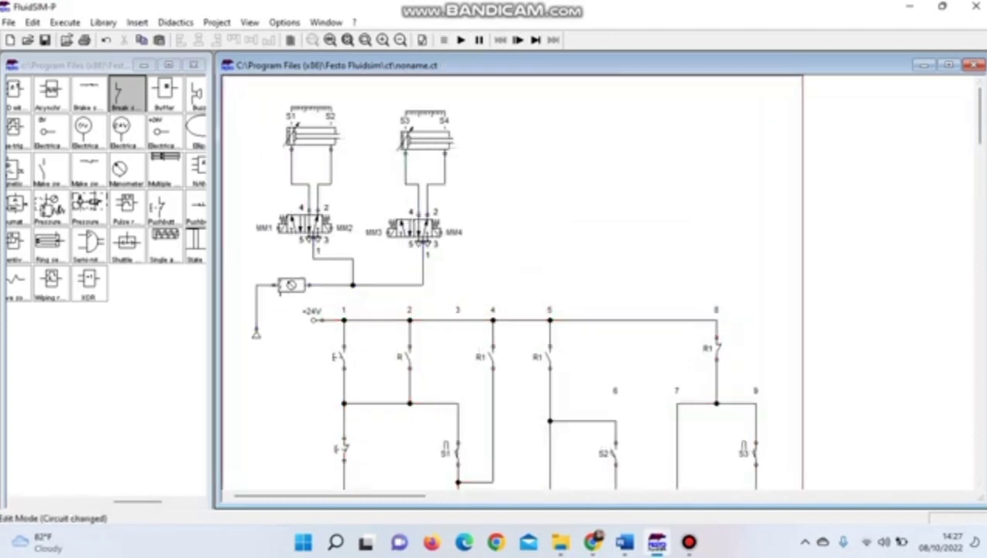